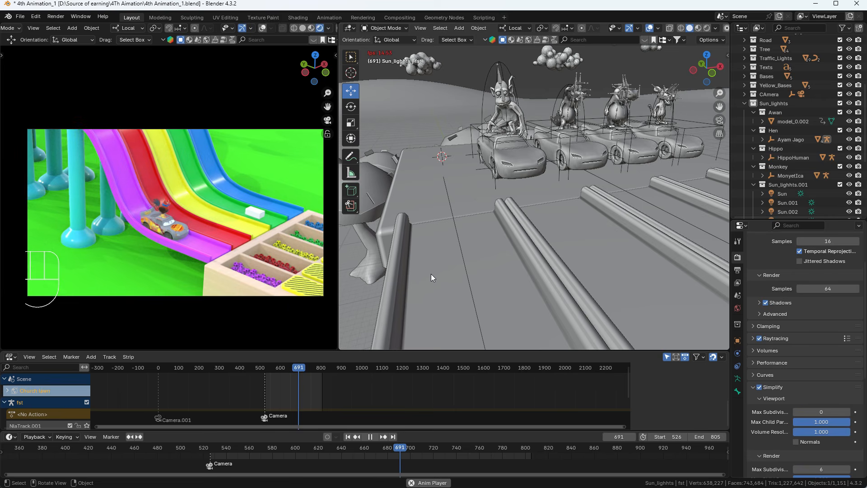
# Stop playback, rewind to start frame 526, and view the left viewport through the scene camera
pyautogui.press('space')
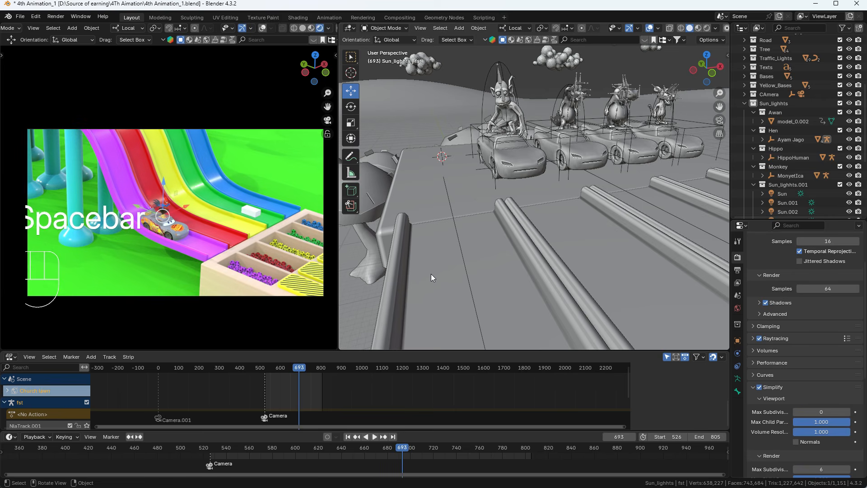
pyautogui.click(347, 436)
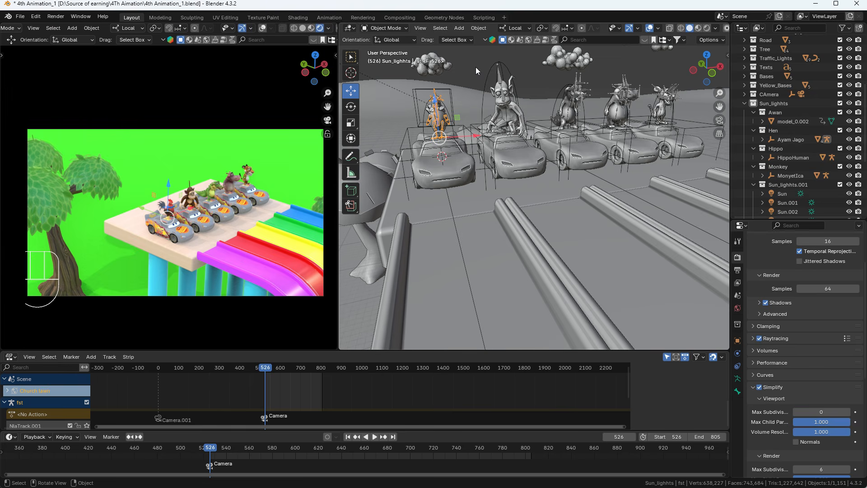
pyautogui.press('space')
pyautogui.press('space')
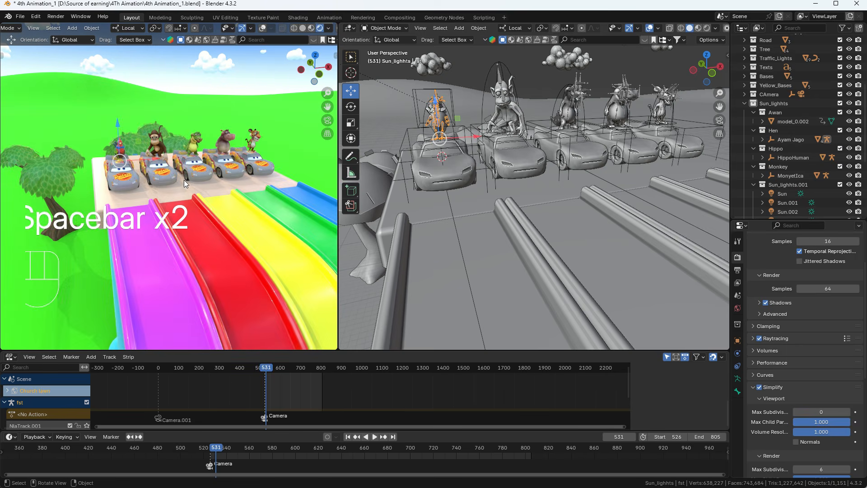
pyautogui.press('KP_0')
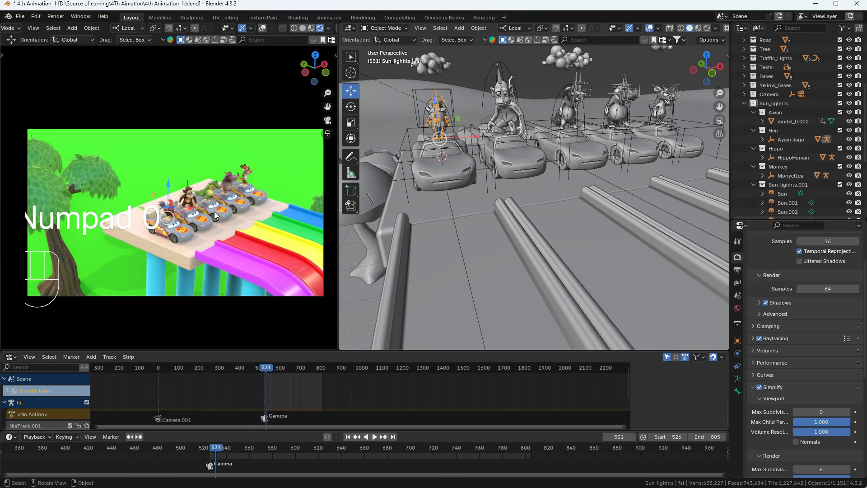
pyautogui.scroll(4, 214, 211)
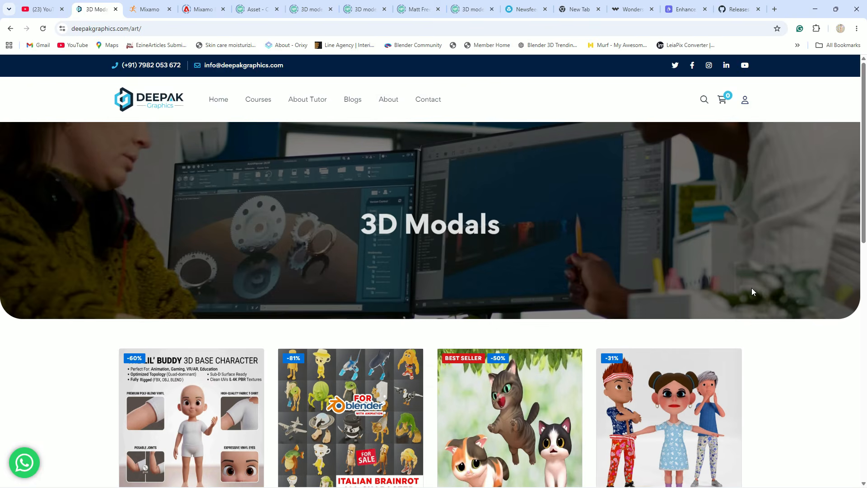
pyautogui.scroll(-6, 752, 288)
pyautogui.scroll(-2, 750, 290)
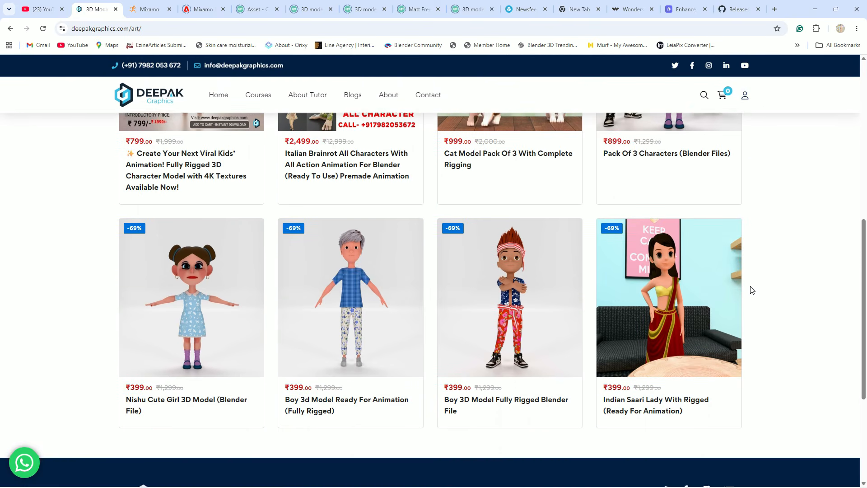
pyautogui.scroll(4, 748, 291)
pyautogui.scroll(-9, 698, 278)
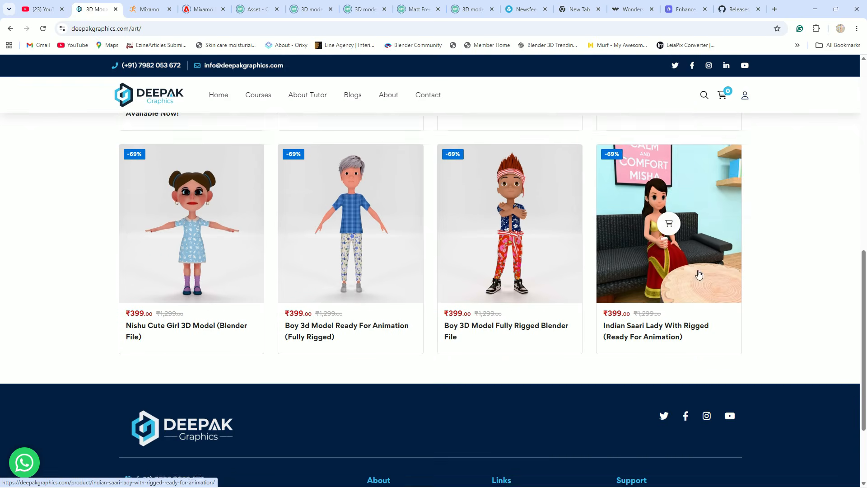
pyautogui.scroll(5, 707, 307)
pyautogui.scroll(8, 705, 307)
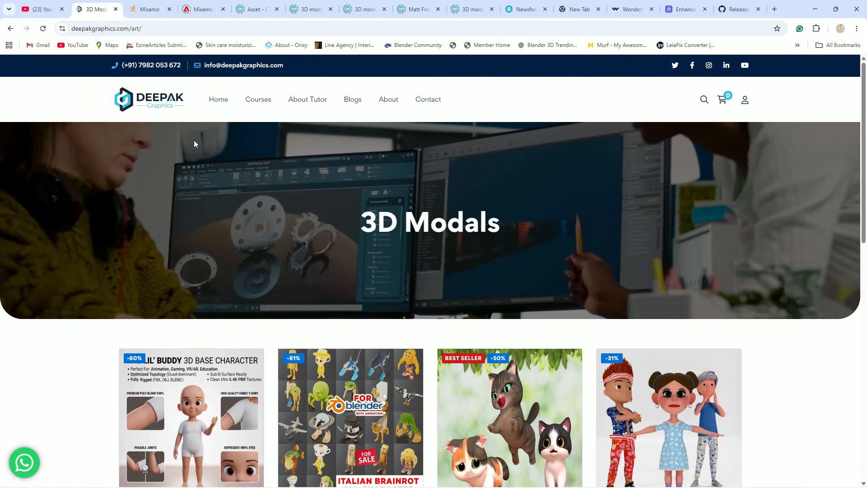
pyautogui.click(149, 102)
pyautogui.scroll(-12, 196, 143)
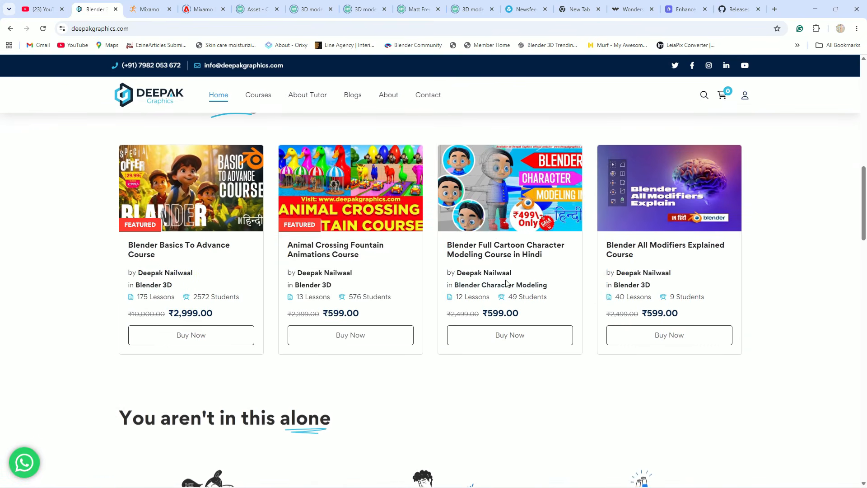
pyautogui.scroll(-2, 672, 287)
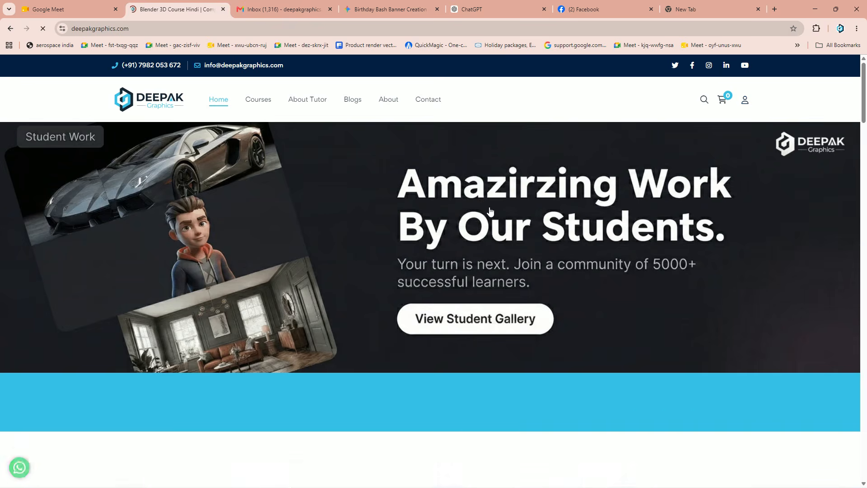
# Add the Blender Basics To Advance Course to the cart and go to checkout
pyautogui.scroll(-10, 296, 317)
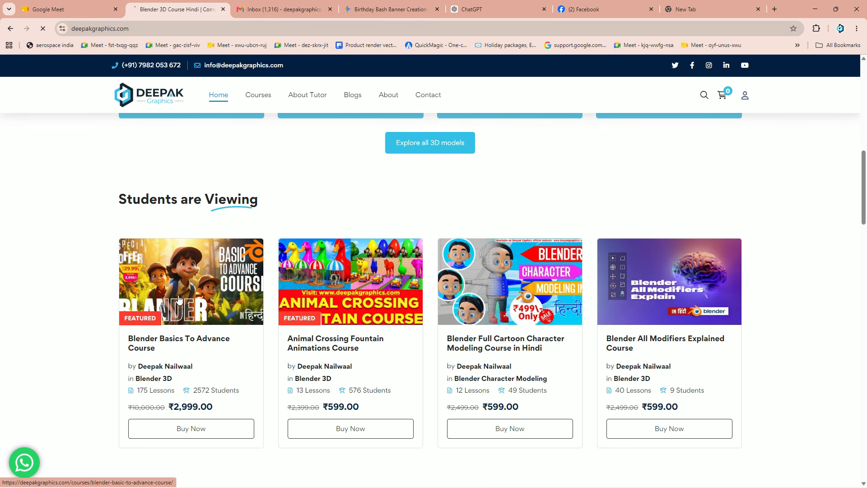
pyautogui.click(190, 428)
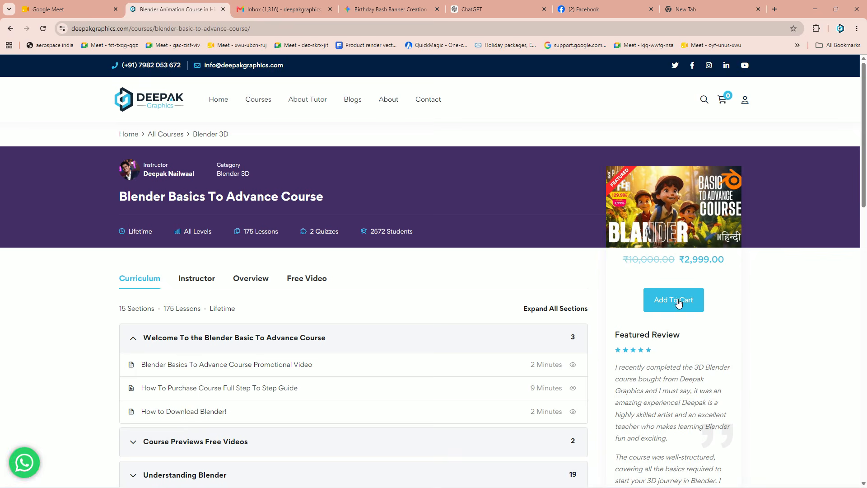
pyautogui.click(669, 300)
# Enter a discount coupon code at checkout and apply it to the order total
pyautogui.click(265, 165)
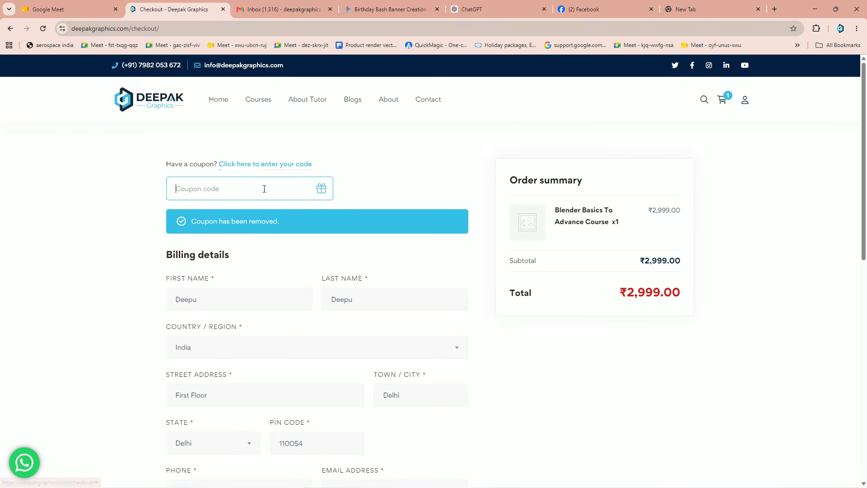
pyautogui.write('WISHMEHBD')
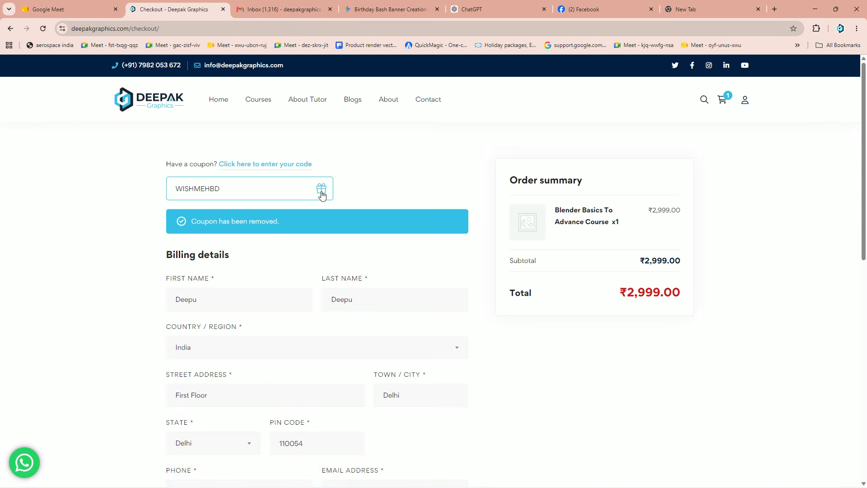
pyautogui.click(321, 190)
pyautogui.click(323, 191)
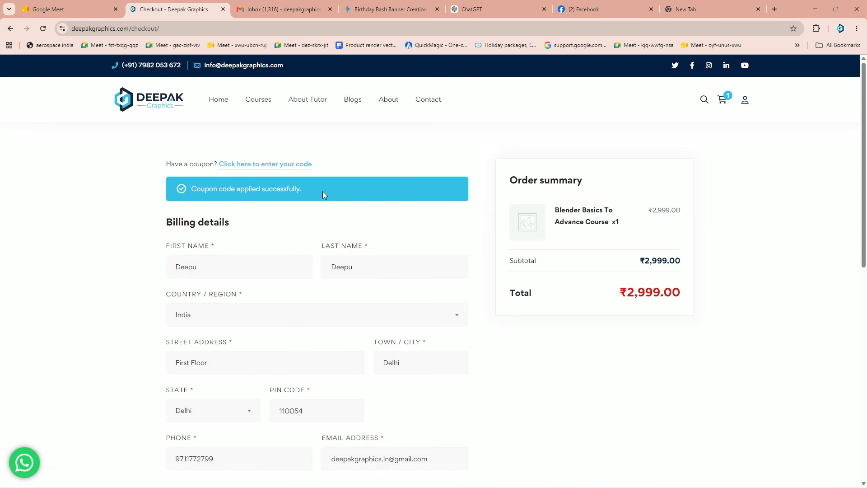
pyautogui.scroll(-6, 650, 316)
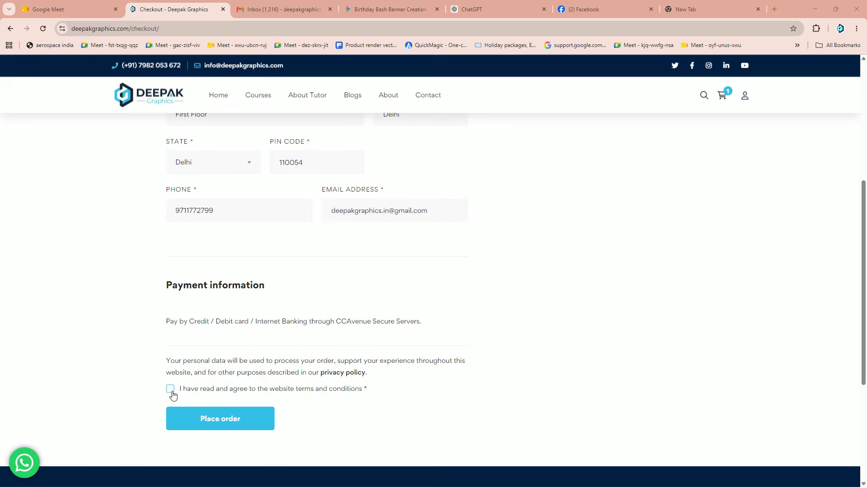
pyautogui.scroll(6, 418, 323)
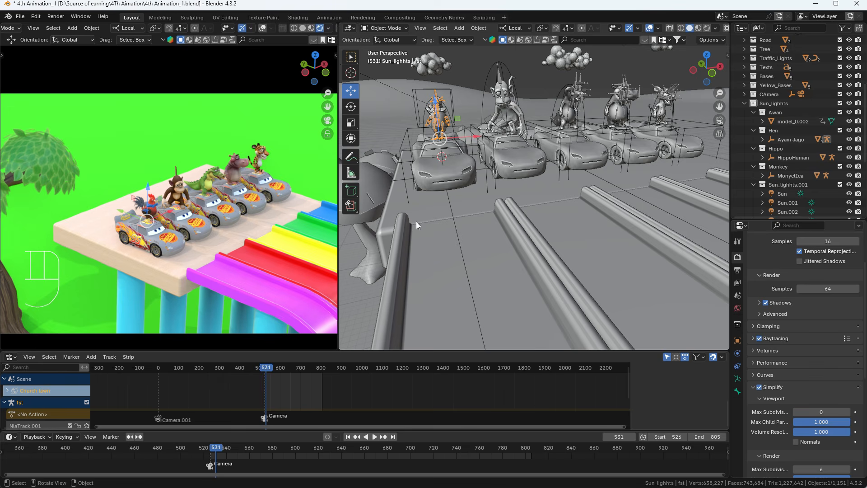
# Frame the rainbow slides and play the car animation partway, pausing around frame 564
pyautogui.scroll(-3, 210, 212)
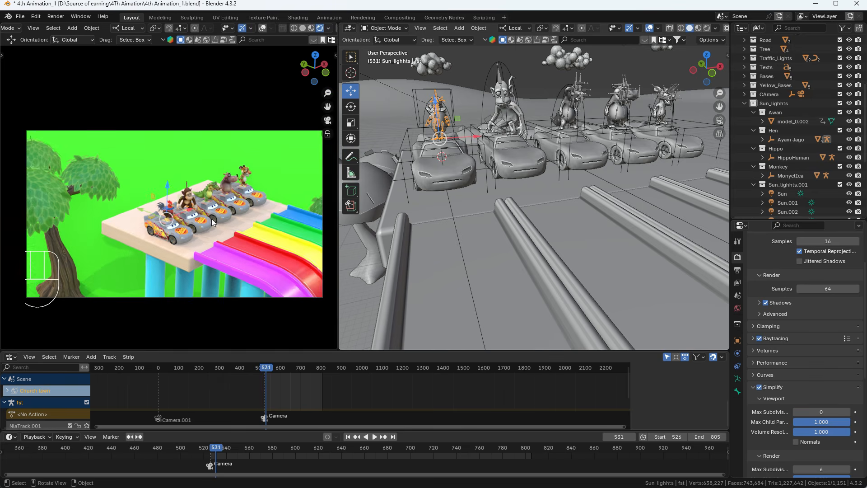
pyautogui.moveTo(225, 223)
pyautogui.keyDown('shift'); pyautogui.mouseDown(button='middle')
pyautogui.moveTo(237, 219)
pyautogui.moveTo(216, 233)
pyautogui.mouseUp(button='middle'); pyautogui.keyUp('shift')
pyautogui.moveTo(433, 149); pyautogui.dragTo(496, 163, button='middle')
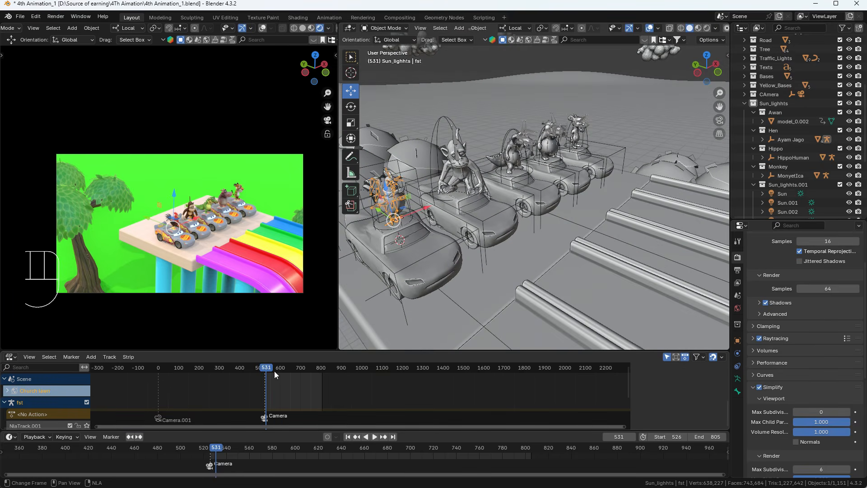
pyautogui.press('space')
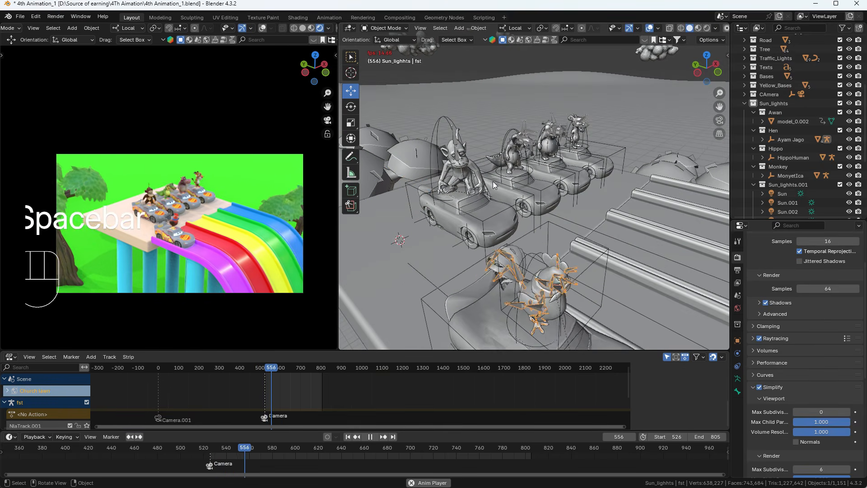
pyautogui.press('space')
pyautogui.scroll(-5, 454, 203)
pyautogui.keyDown('shift'); pyautogui.moveTo(513, 253); pyautogui.dragTo(482, 184, button='middle'); pyautogui.keyUp('shift')
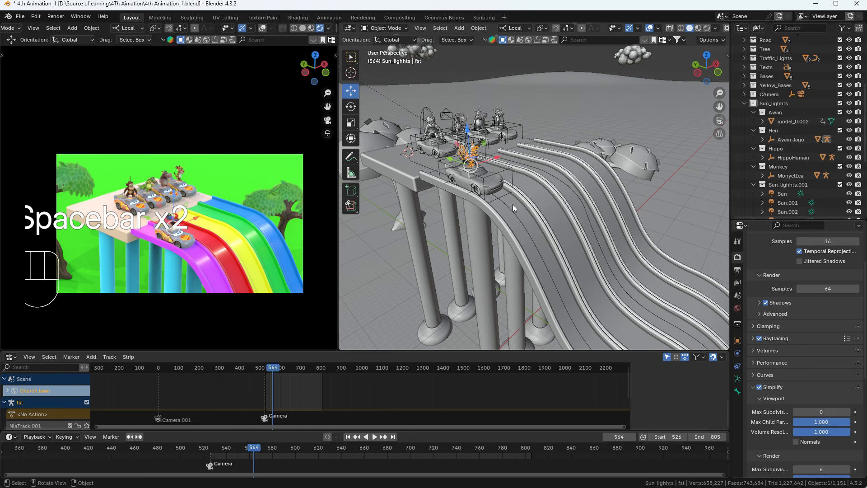
pyautogui.scroll(2, 513, 204)
pyautogui.scroll(-3, 510, 212)
pyautogui.keyDown('shift'); pyautogui.moveTo(502, 224); pyautogui.dragTo(414, 183, button='middle'); pyautogui.keyUp('shift')
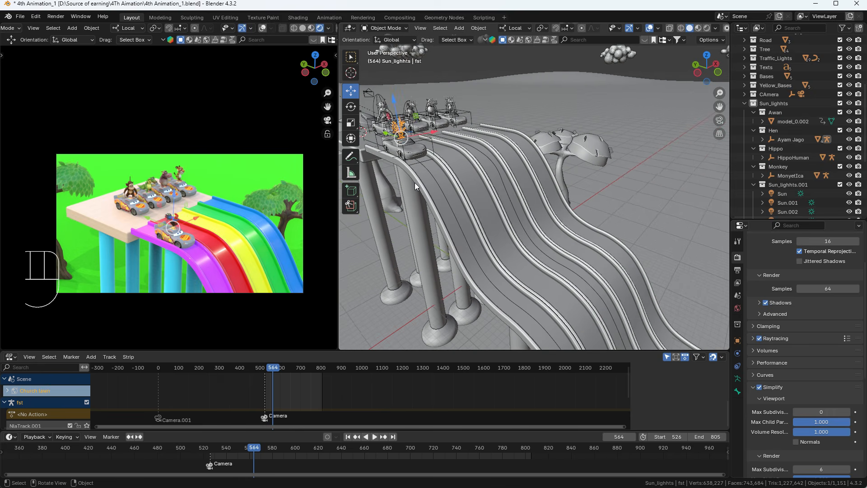
pyautogui.press('space')
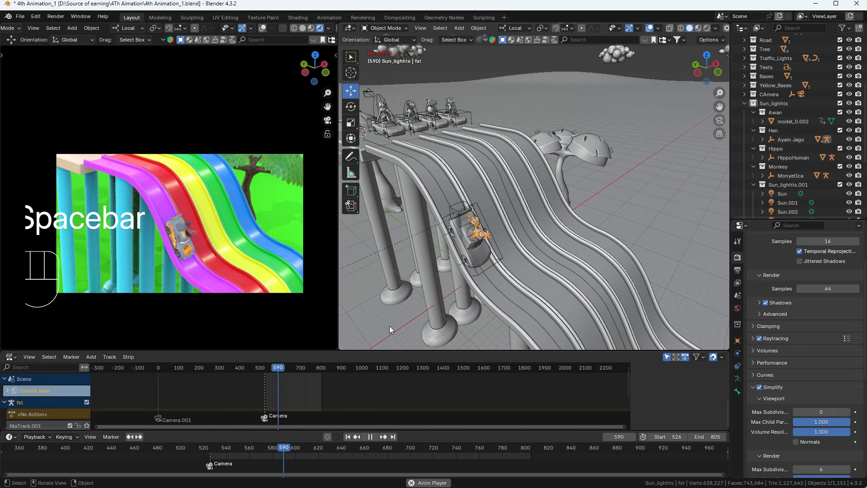
pyautogui.press('space')
# Switch the camera view to solid grey shading and play on to frame 776
pyautogui.keyDown('shift'); pyautogui.moveTo(487, 244); pyautogui.dragTo(397, 189, button='middle'); pyautogui.keyUp('shift')
pyautogui.click(303, 29)
pyautogui.press('space')
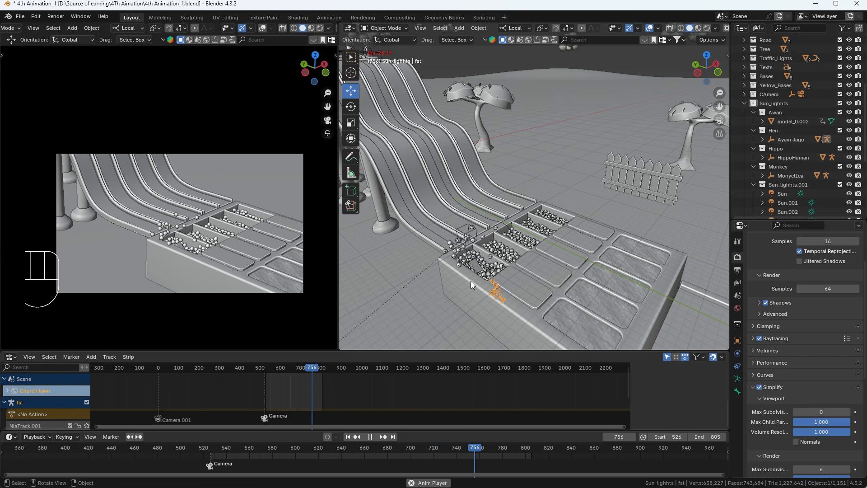
pyautogui.press('space')
# Jump back to start frame 526 and select the car object Car_Parent.004
pyautogui.click(348, 436)
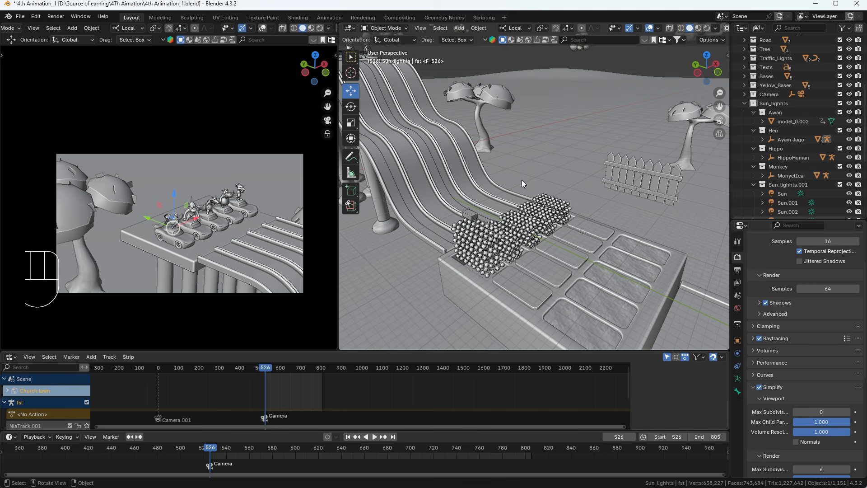
pyautogui.keyDown('shift'); pyautogui.moveTo(505, 187); pyautogui.dragTo(717, 219, button='middle'); pyautogui.keyUp('shift')
pyautogui.scroll(3, 467, 185)
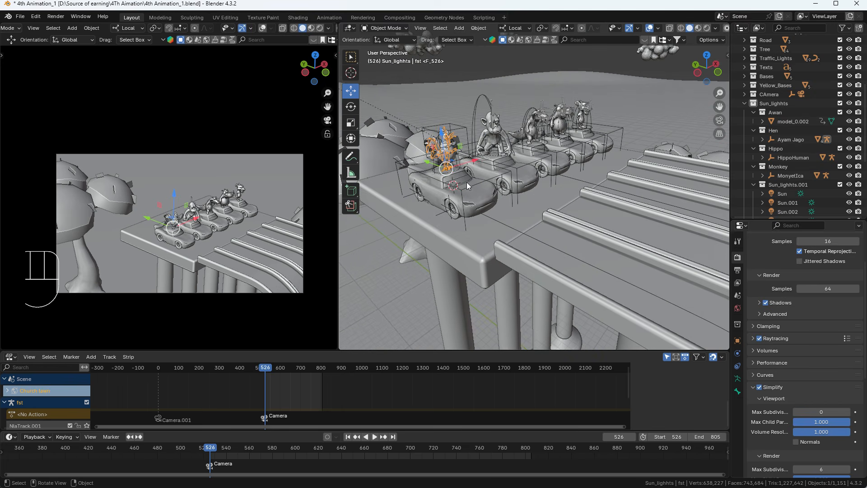
pyautogui.click(464, 192)
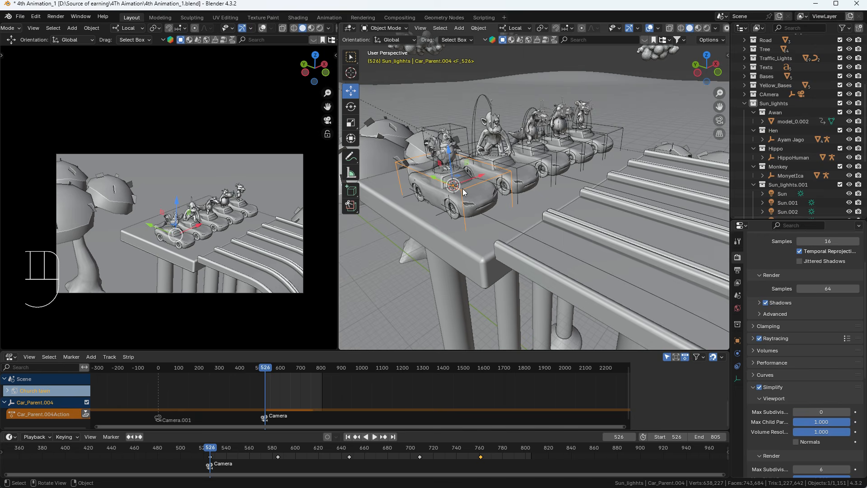
pyautogui.scroll(5, 784, 105)
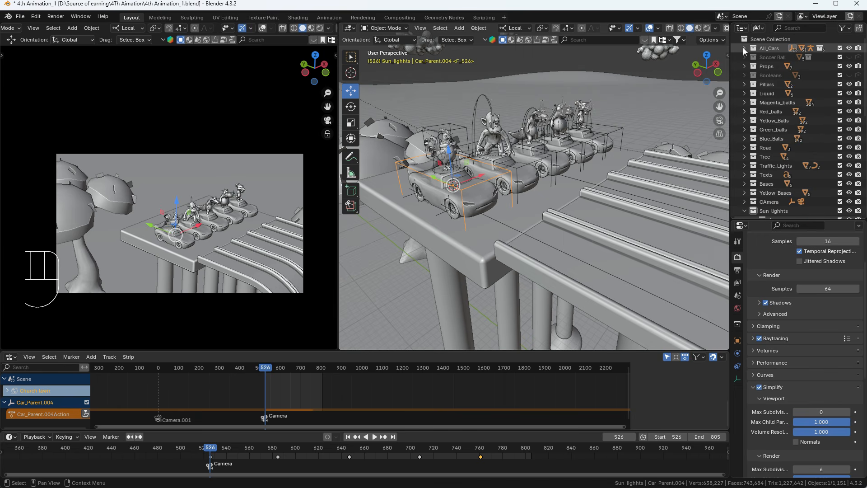
# Select all Car_Magenta collection objects plus Car_Magenta_path and copy them
pyautogui.click(744, 48)
pyautogui.rightClick(780, 85)
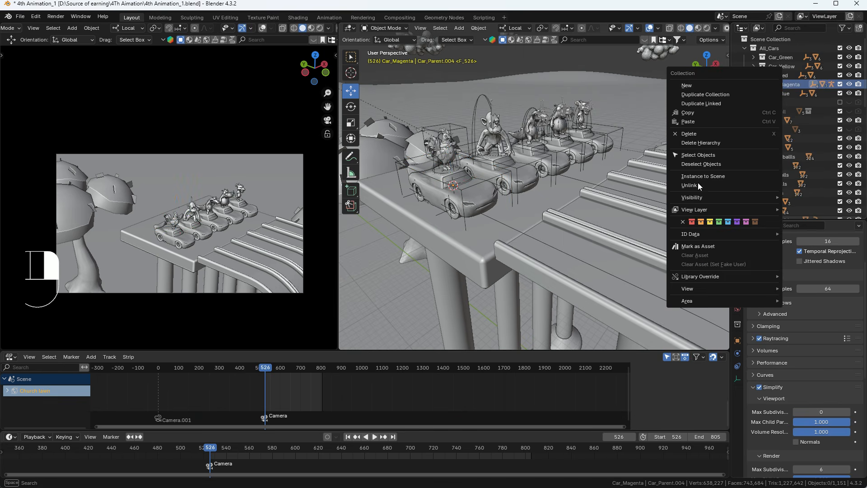
pyautogui.click(696, 156)
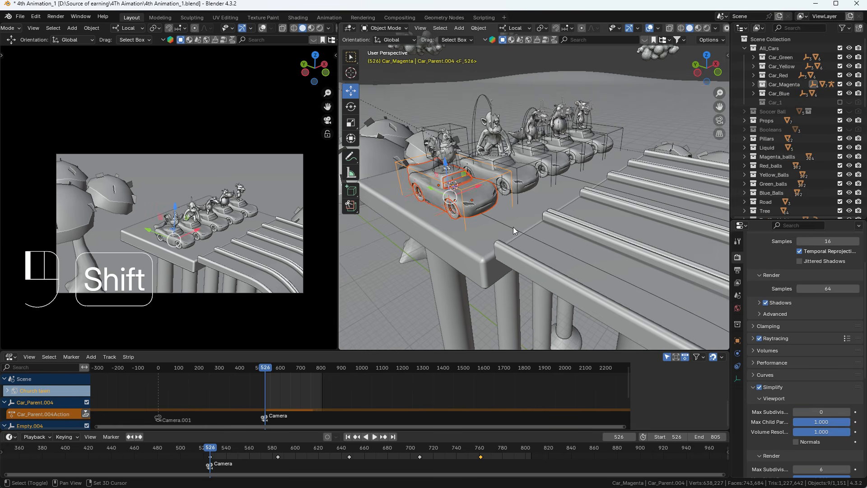
pyautogui.keyDown('shift'); pyautogui.click(512, 228); pyautogui.keyUp('shift')
pyautogui.hotkey('ctrl', 'c')
pyautogui.hotkey('ctrl', 'c')
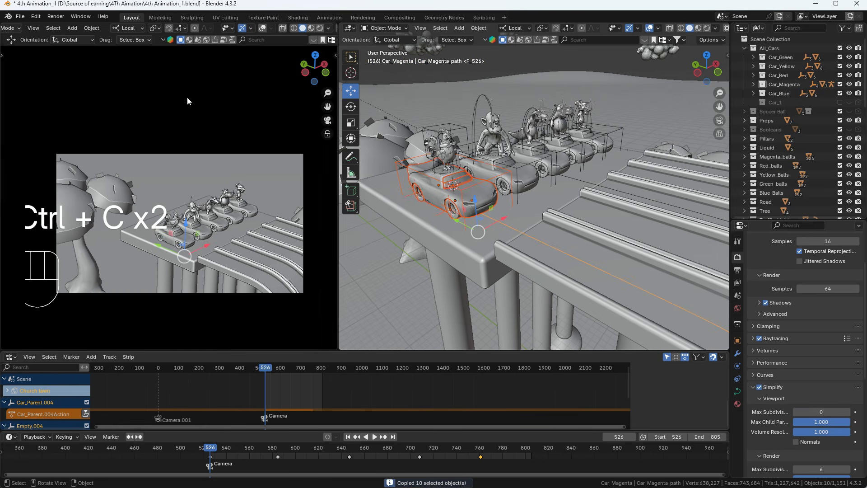
# Start a new General file, discarding the old one without saving
pyautogui.click(20, 16)
pyautogui.moveTo(28, 28)
pyautogui.click(143, 31)
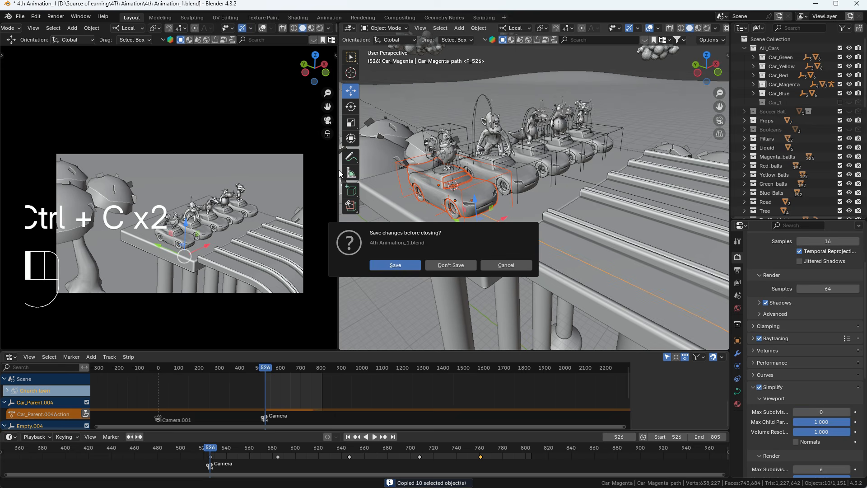
pyautogui.click(449, 265)
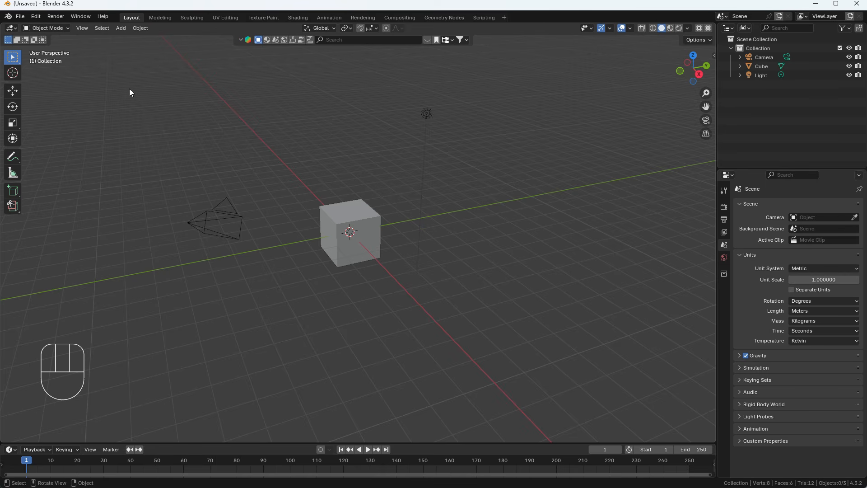
# Delete the default camera, cube and light, paste the copied car and path, and enlarge the timeline
pyautogui.moveTo(130, 88); pyautogui.dragTo(433, 262)
pyautogui.press('Delete')
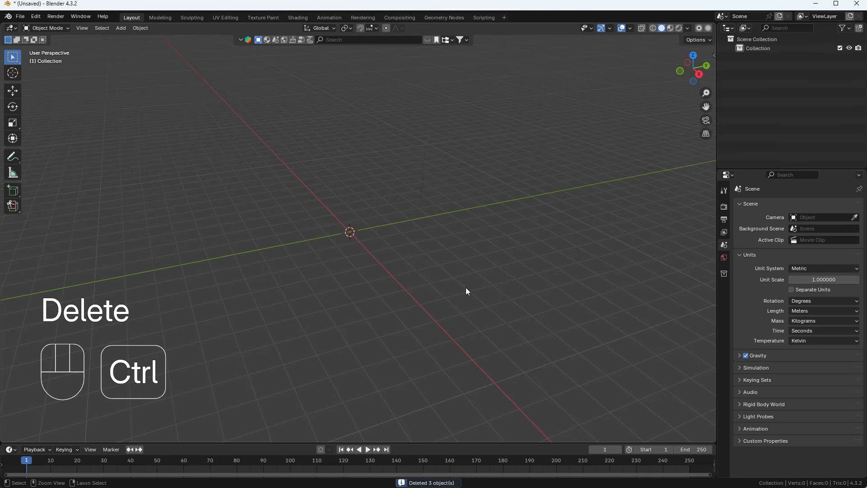
pyautogui.hotkey('ctrl', 'v')
pyautogui.moveTo(406, 203); pyautogui.dragTo(342, 105, button='middle')
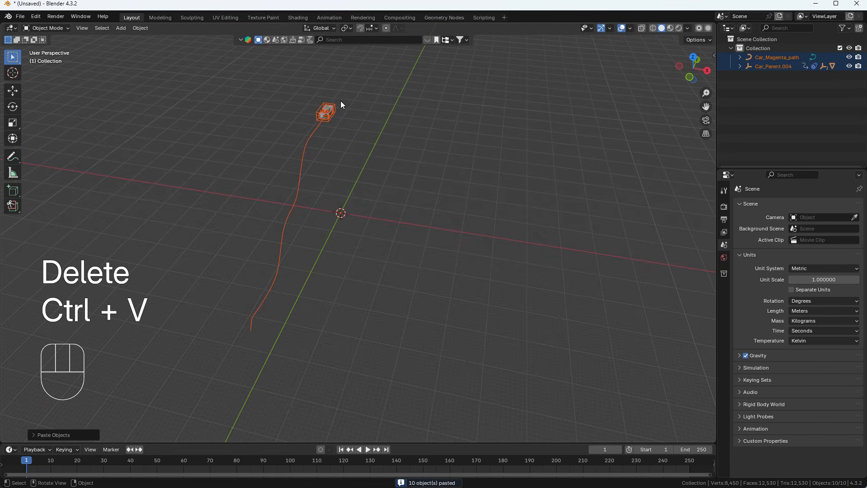
pyautogui.moveTo(284, 443); pyautogui.dragTo(292, 383)
pyautogui.click(336, 73)
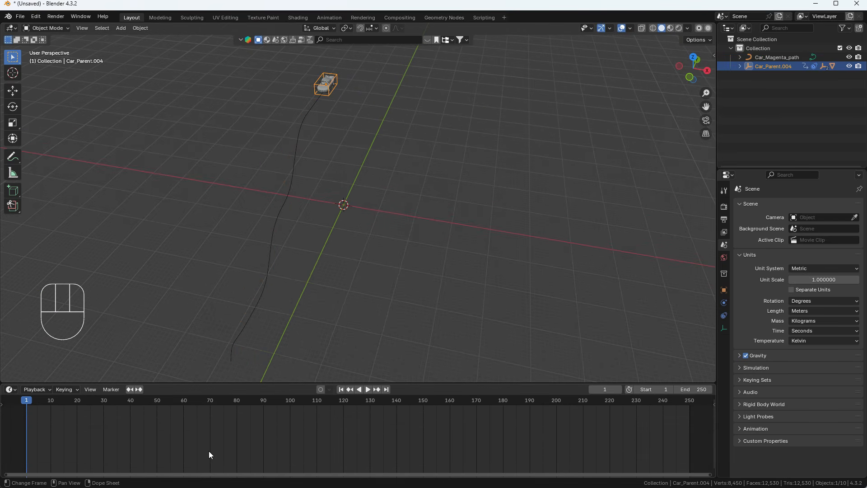
# Delete all of the car's animation keyframes and return to frame 1
pyautogui.press('space')
pyautogui.press('space')
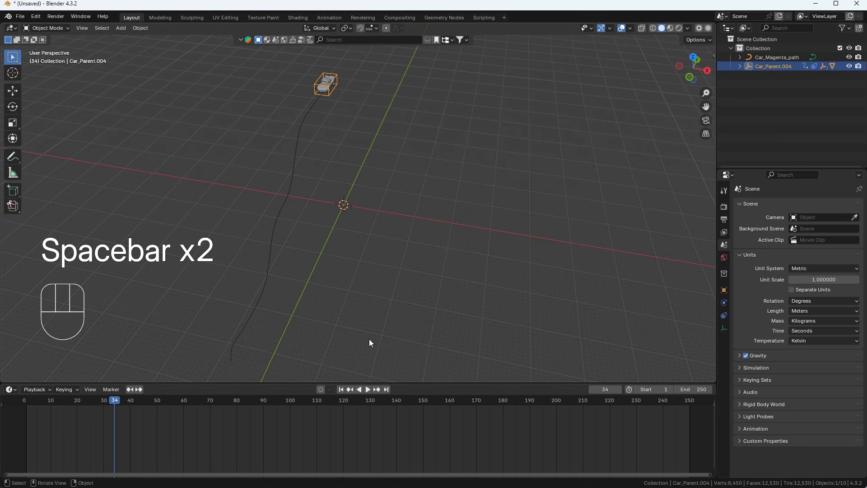
pyautogui.scroll(-7, 310, 439)
pyautogui.scroll(-5, 310, 437)
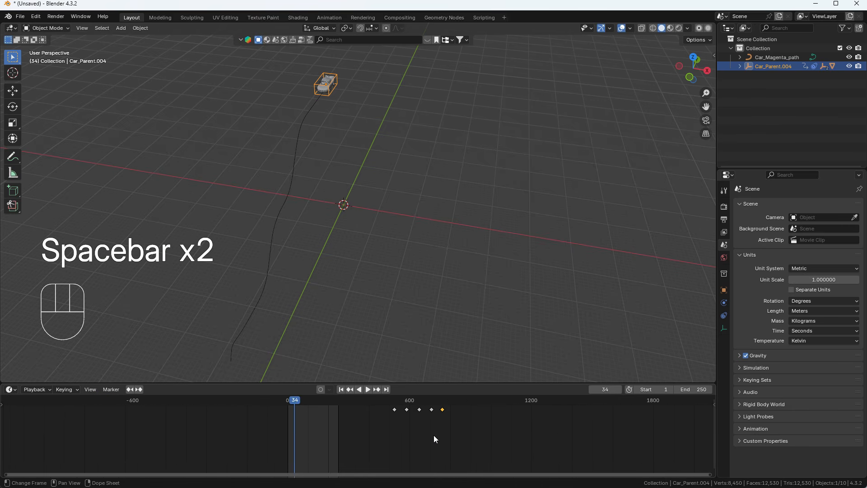
pyautogui.press('a')
pyautogui.press('Delete')
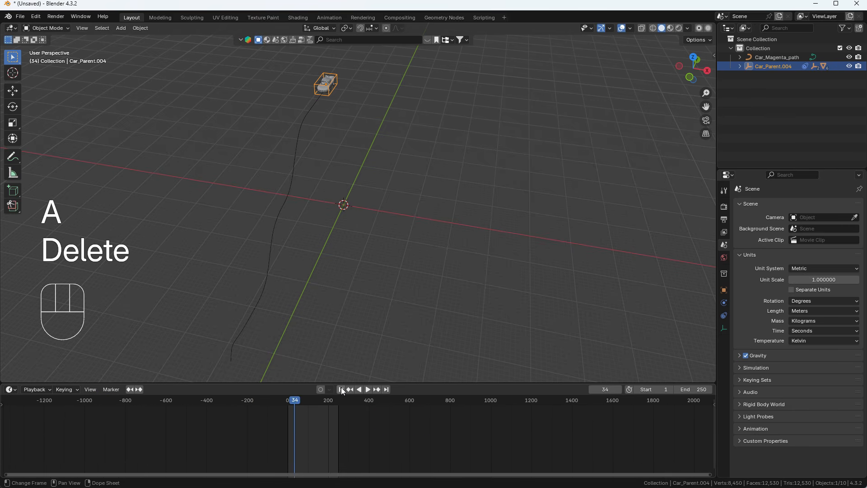
pyautogui.click(341, 389)
# Remove the car's old Follow Path constraint in the Constraints tab
pyautogui.moveTo(614, 275); pyautogui.dragTo(644, 261, button='middle')
pyautogui.click(723, 316)
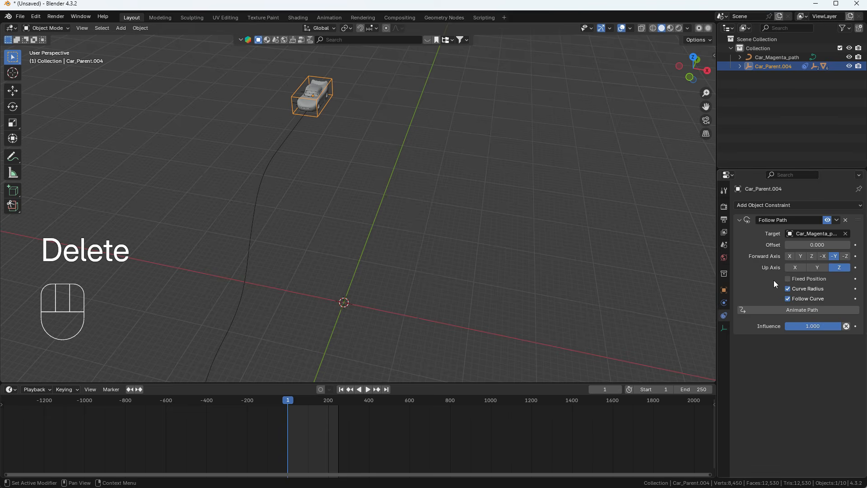
pyautogui.click(853, 221)
pyautogui.scroll(-3, 378, 206)
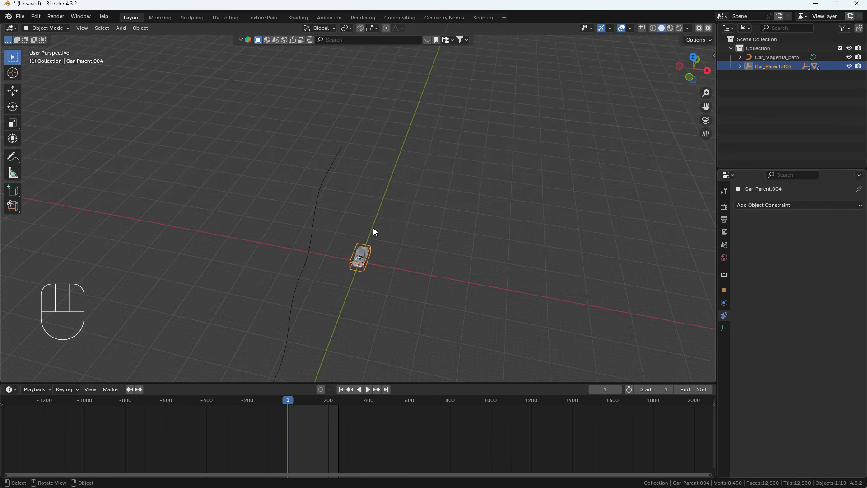
pyautogui.click(328, 179)
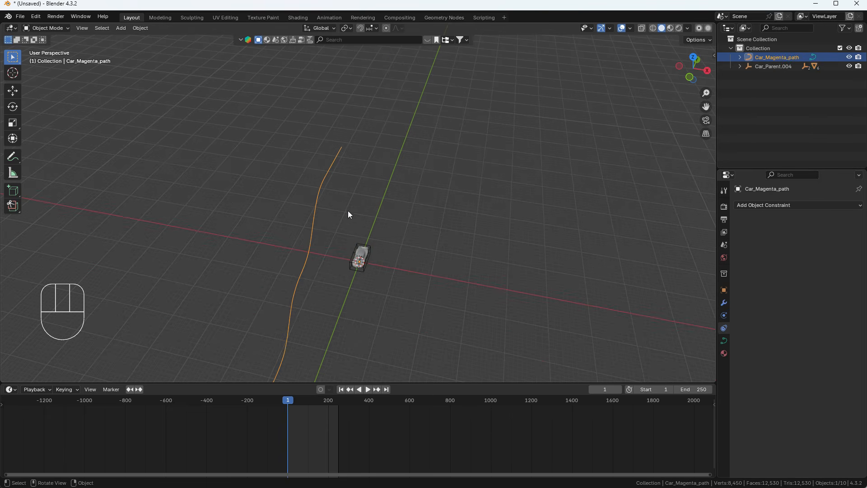
pyautogui.moveTo(397, 231); pyautogui.dragTo(317, 247, button='middle')
pyautogui.scroll(3, 312, 258)
pyautogui.click(312, 243)
pyautogui.scroll(-3, 316, 239)
pyautogui.keyDown('shift'); pyautogui.moveTo(313, 179); pyautogui.dragTo(298, 221, button='middle'); pyautogui.keyUp('shift')
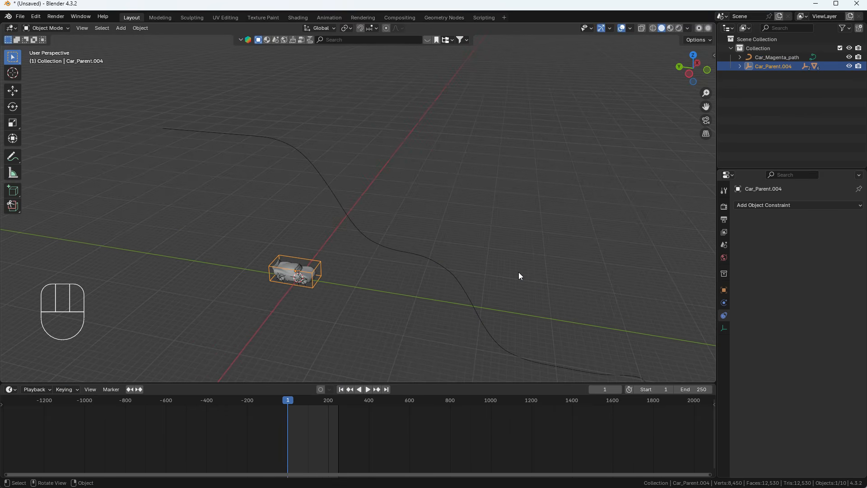
pyautogui.scroll(3, 321, 250)
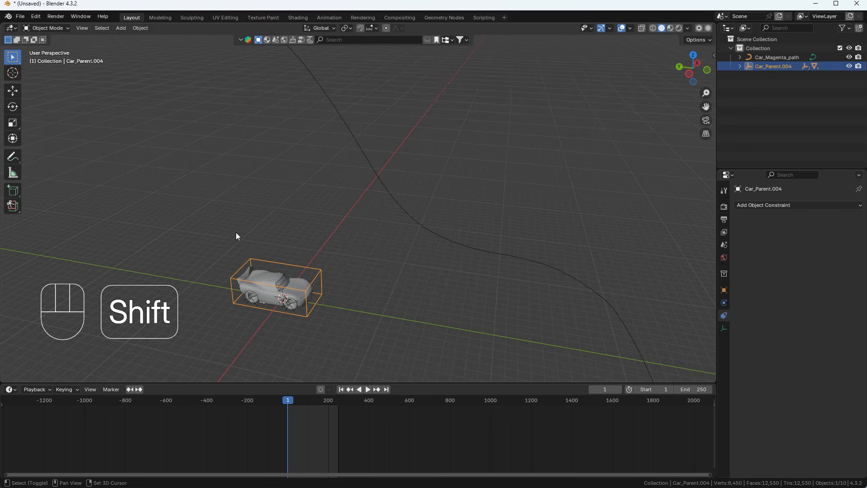
pyautogui.keyDown('shift'); pyautogui.moveTo(235, 232); pyautogui.dragTo(266, 197, button='middle'); pyautogui.keyUp('shift')
pyautogui.scroll(-4, 243, 194)
pyautogui.moveTo(332, 213); pyautogui.dragTo(305, 217, button='middle')
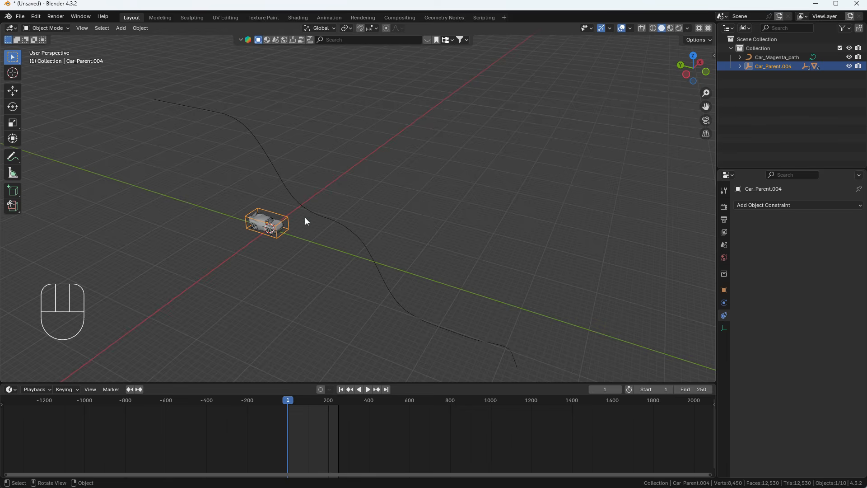
# Switch the viewport to Top view and activate the Move tool gizmo on the car
pyautogui.click(806, 207)
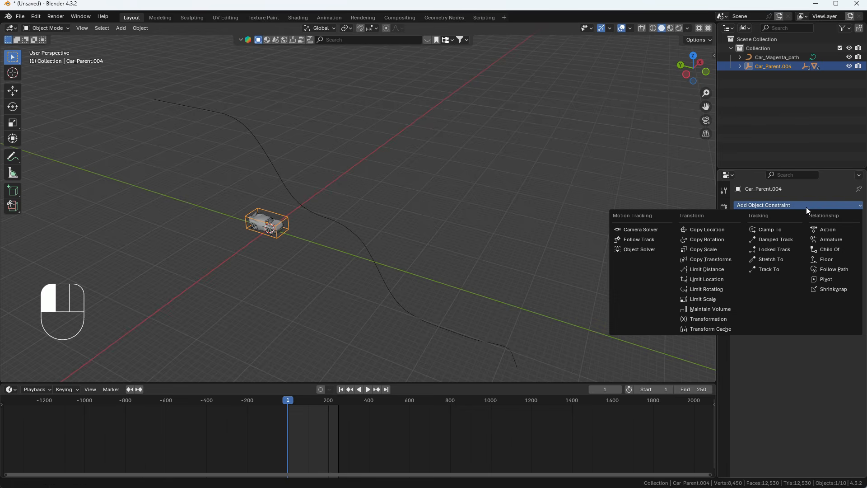
pyautogui.press('`')
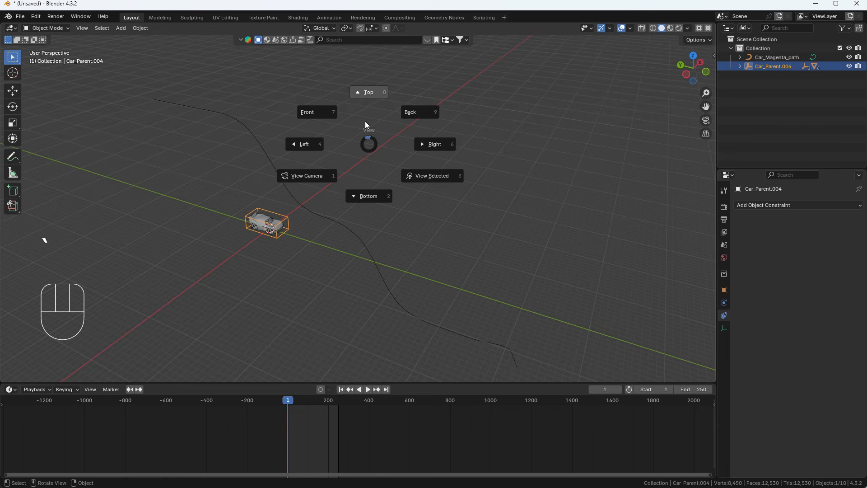
pyautogui.click(358, 99)
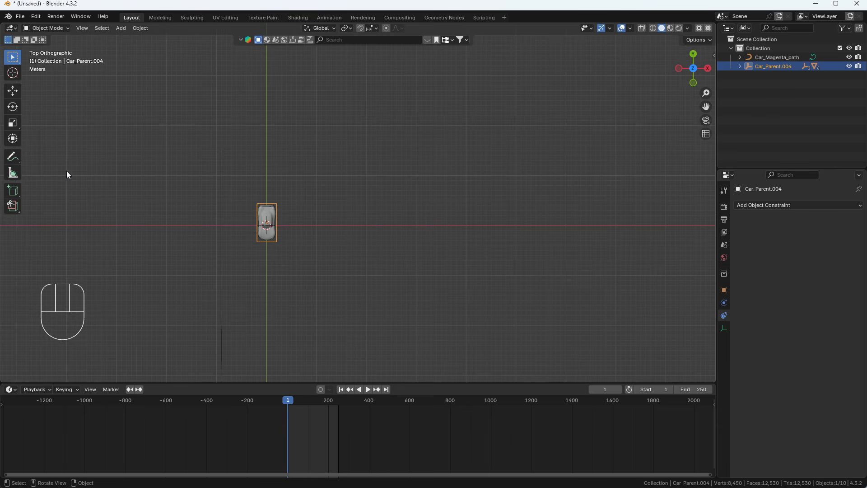
pyautogui.click(12, 90)
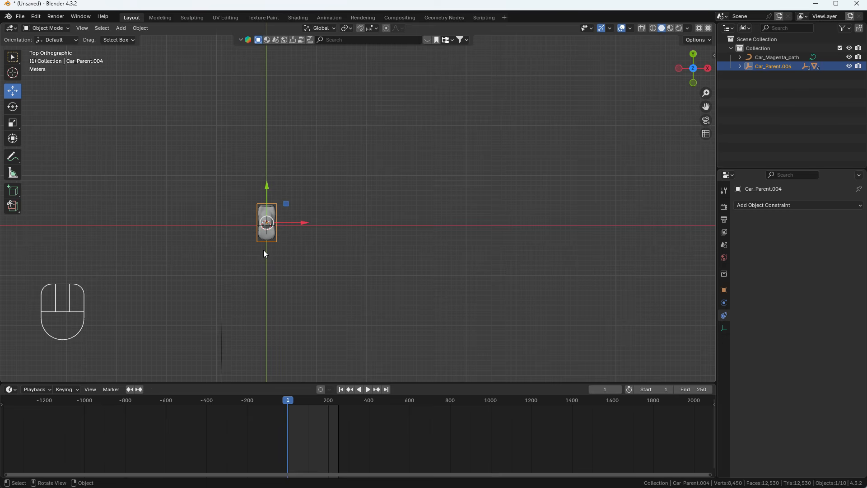
# Set the car's Location X, Y and Z to 0 in the sidebar, then undo it
pyautogui.moveTo(241, 285); pyautogui.dragTo(245, 208, button='middle')
pyautogui.press('n')
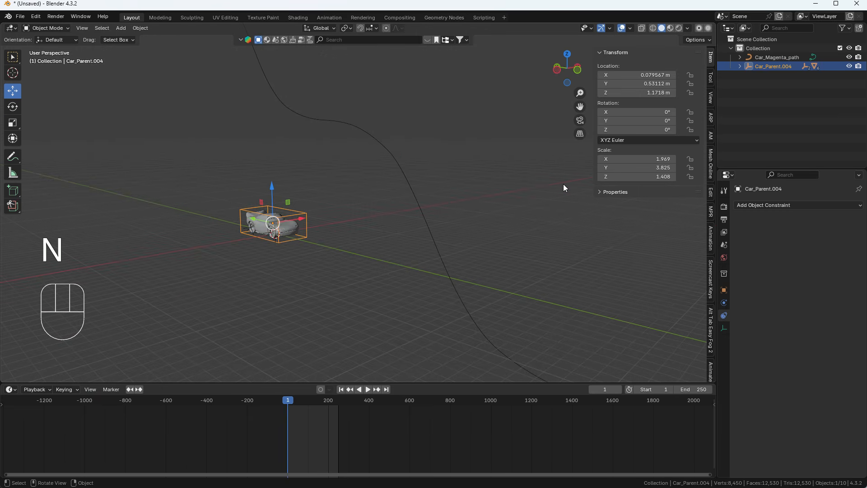
pyautogui.click(654, 70)
pyautogui.moveTo(655, 75); pyautogui.dragTo(652, 114)
pyautogui.write('0')
pyautogui.press('Return')
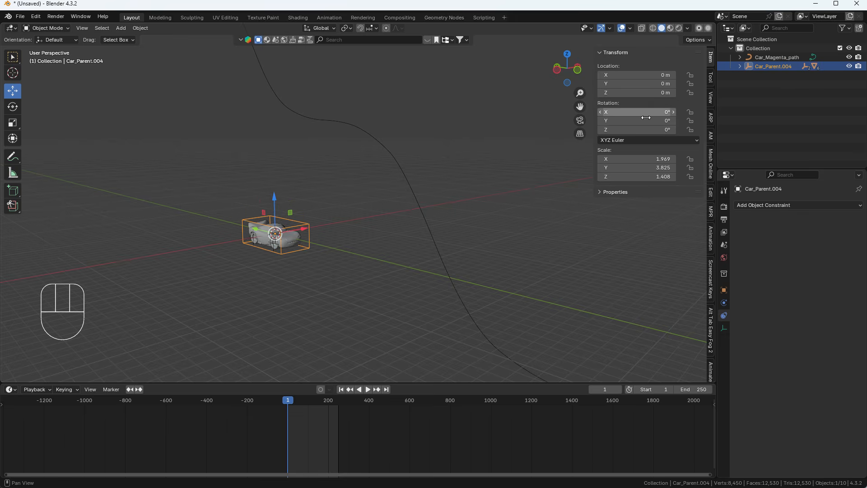
pyautogui.hotkey('ctrl', 'z')
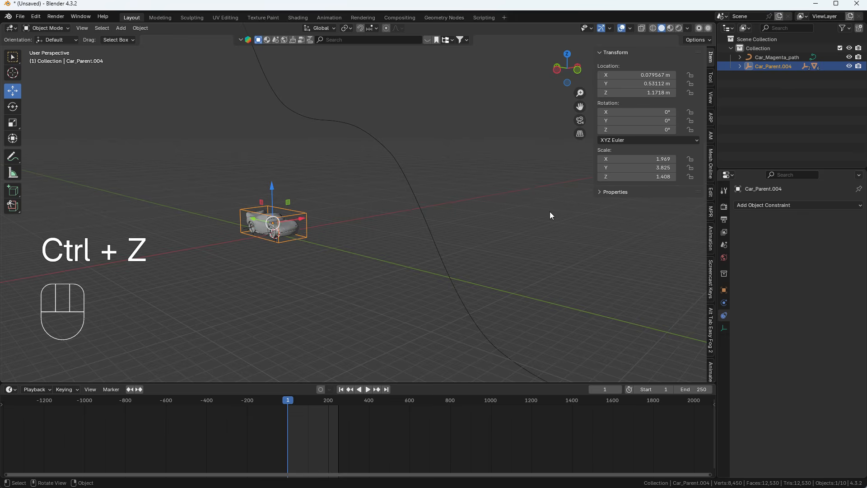
# Zero Location X, Y and Z again, hide the sidebar, and reselect the car
pyautogui.moveTo(646, 75); pyautogui.dragTo(646, 92)
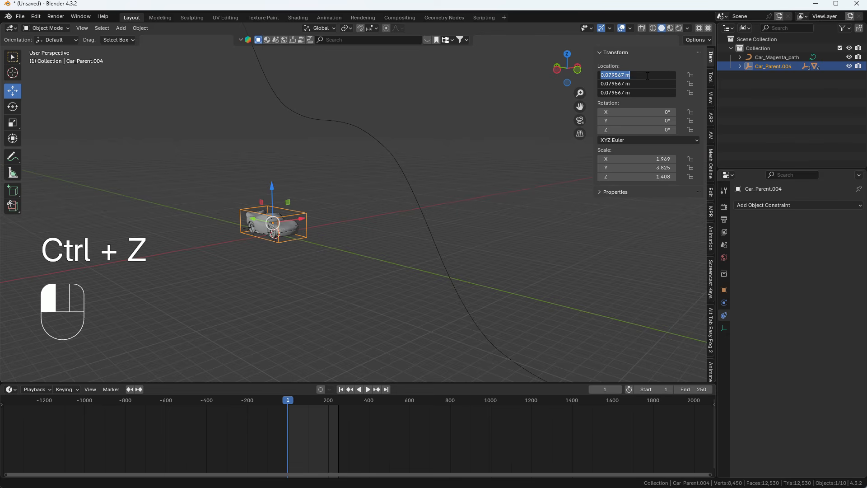
pyautogui.write('0')
pyautogui.press('Return')
pyautogui.click(498, 211)
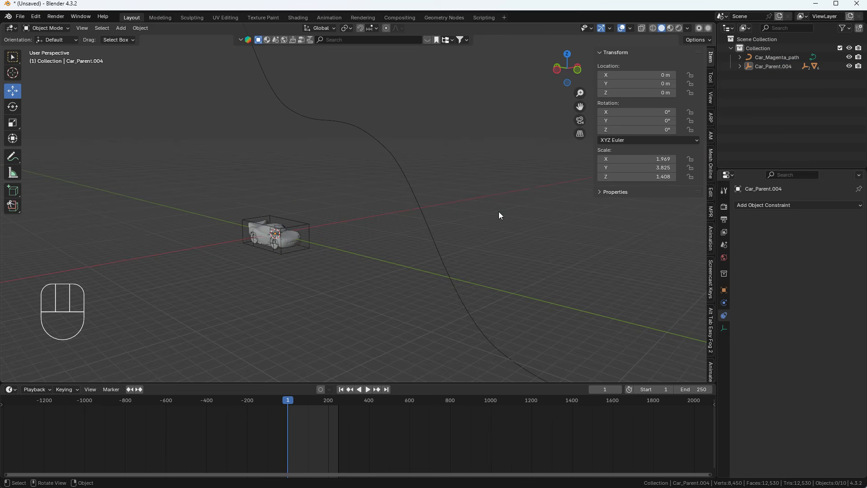
pyautogui.press('n')
pyautogui.moveTo(457, 211); pyautogui.dragTo(326, 240, button='middle')
pyautogui.click(330, 233)
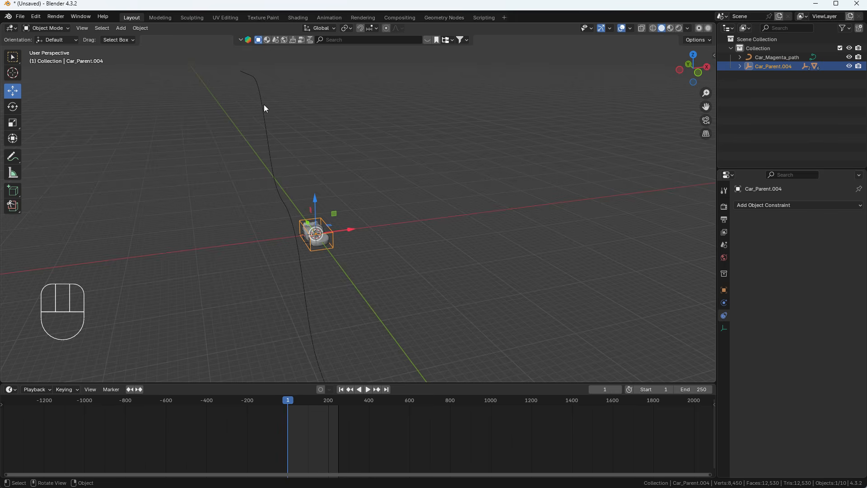
# Give Car_Parent.004 a Follow Path constraint targeting Car_Magenta_path
pyautogui.moveTo(330, 243); pyautogui.dragTo(362, 235, button='middle')
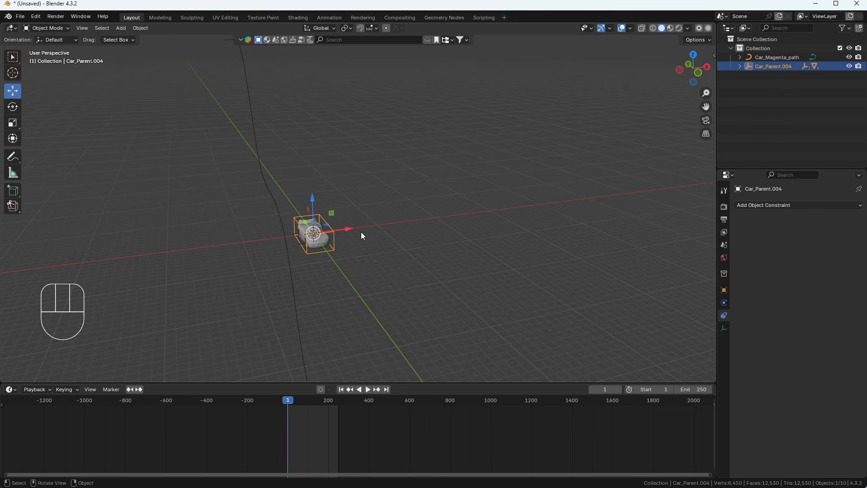
pyautogui.click(804, 205)
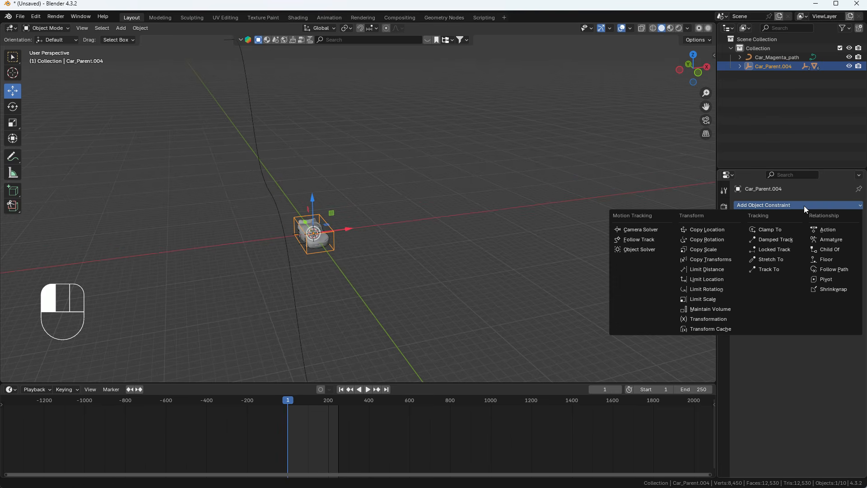
pyautogui.click(845, 270)
pyautogui.moveTo(359, 193); pyautogui.dragTo(348, 212, button='middle')
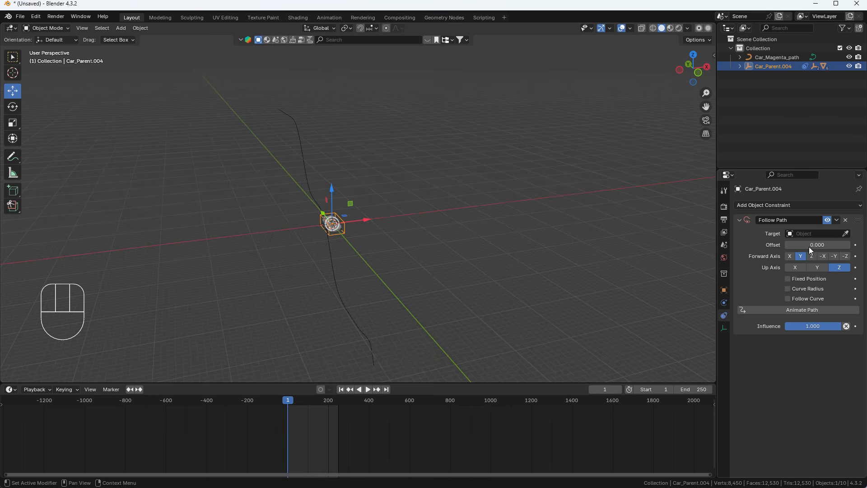
pyautogui.click(820, 233)
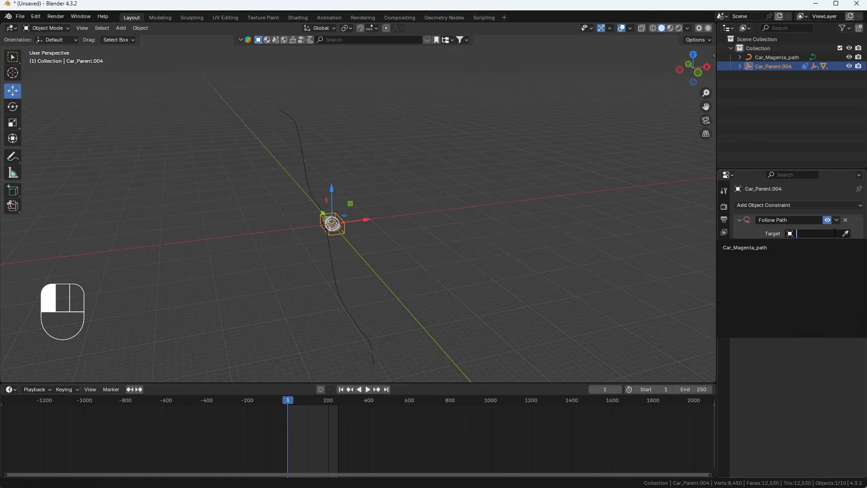
pyautogui.click(742, 247)
pyautogui.moveTo(253, 140); pyautogui.dragTo(272, 137, button='middle')
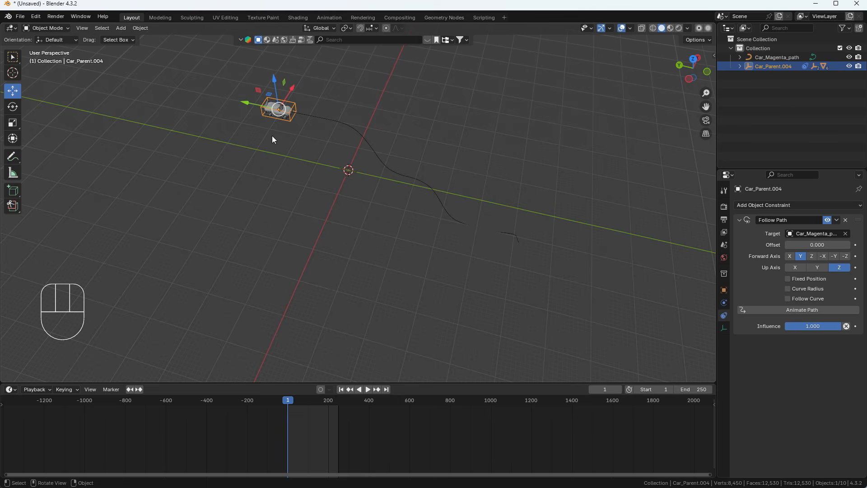
pyautogui.moveTo(286, 142); pyautogui.dragTo(304, 175, button='middle')
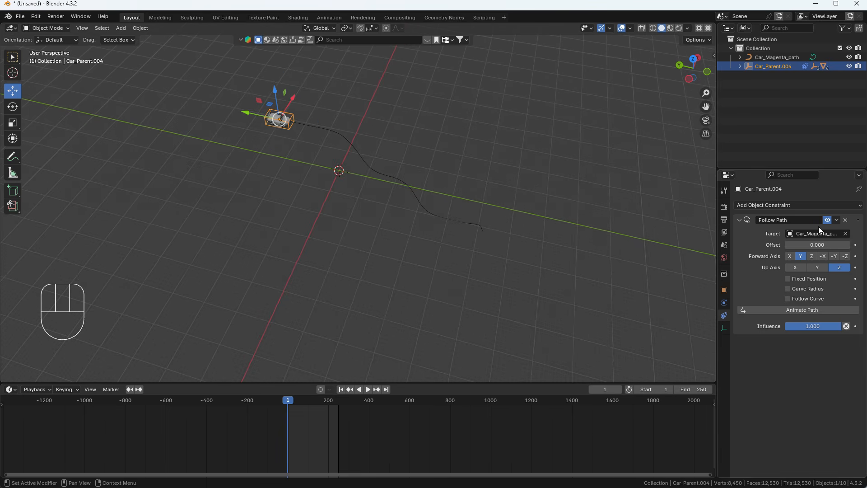
# Delete the car's Follow Path constraint
pyautogui.click(846, 221)
pyautogui.moveTo(442, 177); pyautogui.dragTo(337, 164, button='middle')
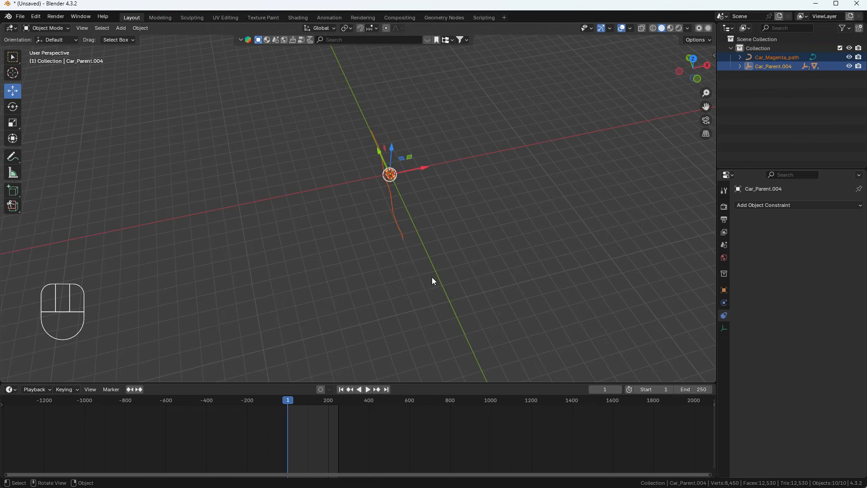
pyautogui.keyDown('shift'); pyautogui.moveTo(432, 278); pyautogui.dragTo(216, 236, button='middle'); pyautogui.keyUp('shift')
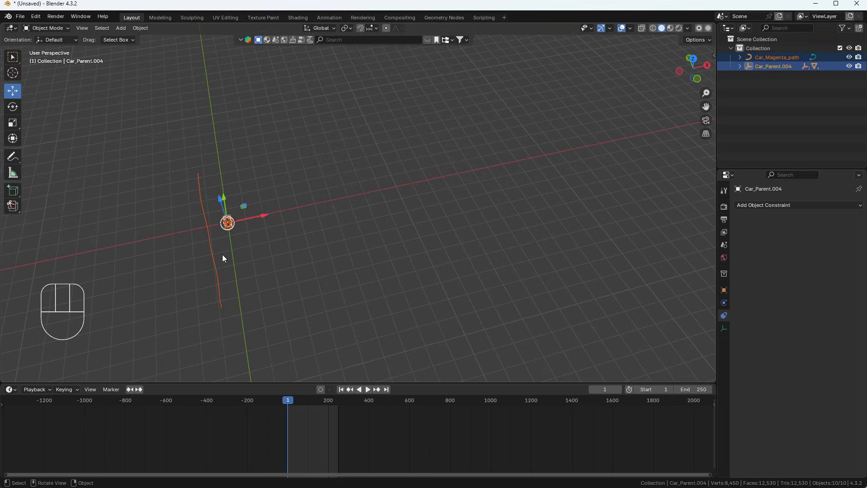
# Move the car and Car_Magenta_path together along X and Y away from the origin
pyautogui.moveTo(260, 217); pyautogui.dragTo(605, 143)
pyautogui.keyDown('shift'); pyautogui.moveTo(580, 190); pyautogui.dragTo(620, 273, button='middle'); pyautogui.keyUp('shift')
pyautogui.moveTo(593, 195); pyautogui.dragTo(232, 278)
pyautogui.scroll(-4, 298, 310)
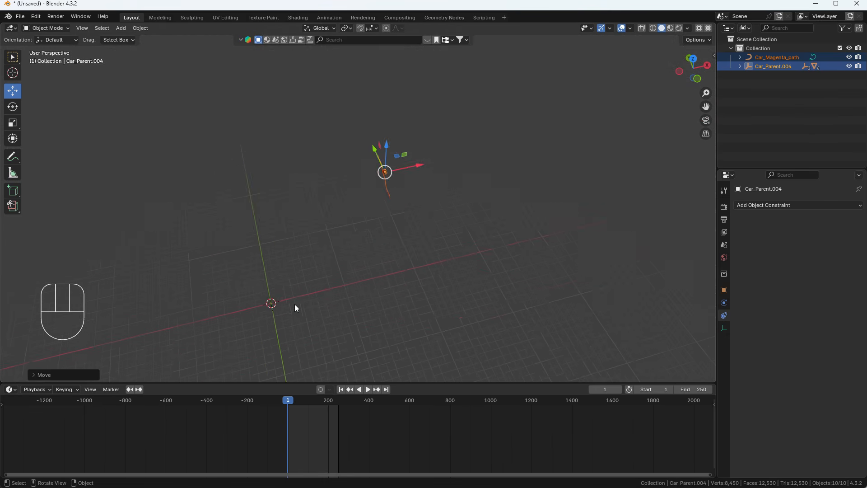
pyautogui.keyDown('shift'); pyautogui.moveTo(389, 174); pyautogui.dragTo(359, 226, button='middle'); pyautogui.keyUp('shift')
pyautogui.scroll(9, 361, 222)
pyautogui.moveTo(354, 194); pyautogui.dragTo(307, 75)
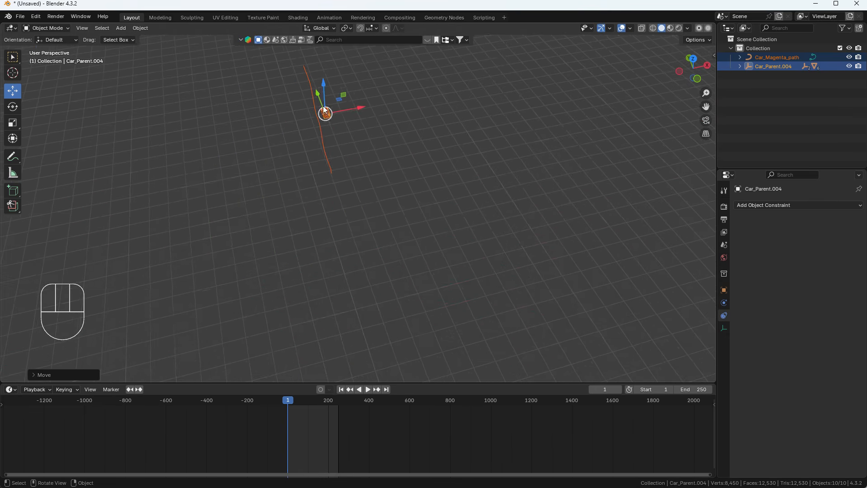
pyautogui.moveTo(307, 74); pyautogui.dragTo(387, 216, button='middle')
pyautogui.scroll(4, 360, 203)
pyautogui.click(357, 187)
# Add a Follow Path constraint to Car_Parent.004 and frame the car alongside the world origin
pyautogui.moveTo(787, 202); pyautogui.dragTo(845, 270)
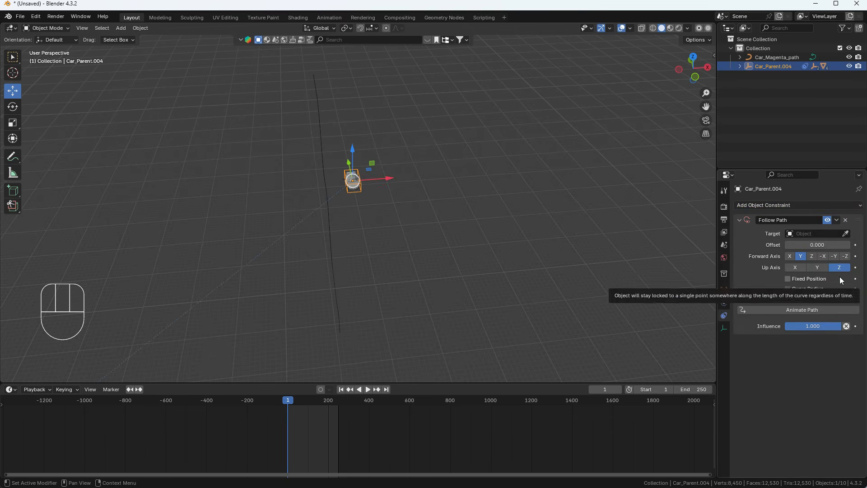
pyautogui.keyDown('shift'); pyautogui.moveTo(318, 253); pyautogui.dragTo(379, 204, button='middle'); pyautogui.keyUp('shift')
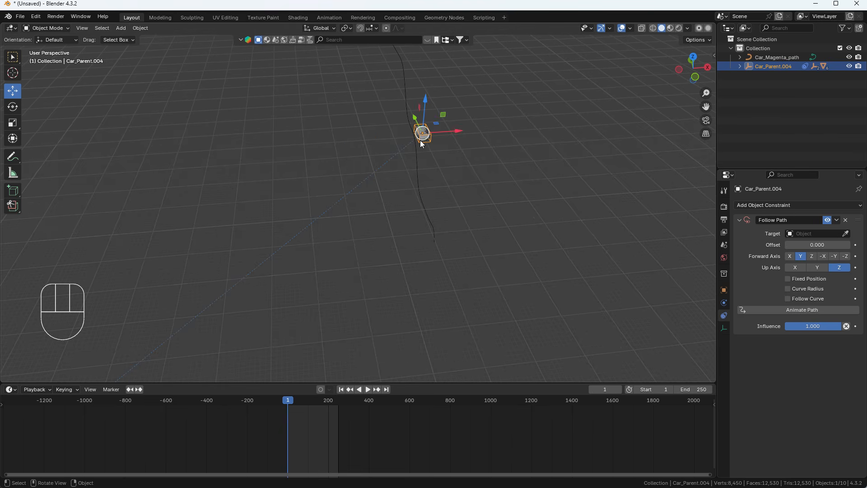
pyautogui.scroll(-3, 226, 313)
pyautogui.keyDown('shift'); pyautogui.moveTo(226, 314); pyautogui.dragTo(457, 123, button='middle'); pyautogui.keyUp('shift')
pyautogui.scroll(-1, 249, 268)
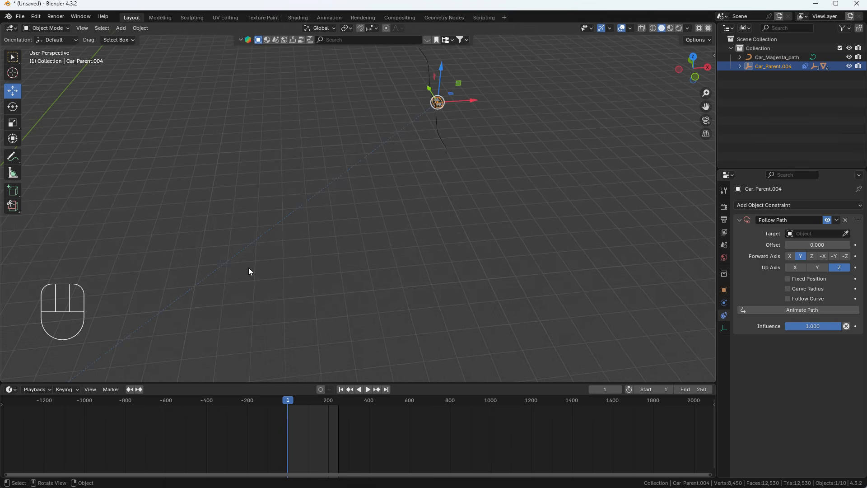
pyautogui.keyDown('shift'); pyautogui.moveTo(249, 268); pyautogui.dragTo(476, 121, button='middle'); pyautogui.keyUp('shift')
pyautogui.scroll(-3, 476, 121)
pyautogui.keyDown('shift'); pyautogui.moveTo(362, 258); pyautogui.dragTo(275, 361, button='middle'); pyautogui.keyUp('shift')
pyautogui.keyDown('shift'); pyautogui.moveTo(219, 335); pyautogui.dragTo(523, 88, button='middle'); pyautogui.keyUp('shift')
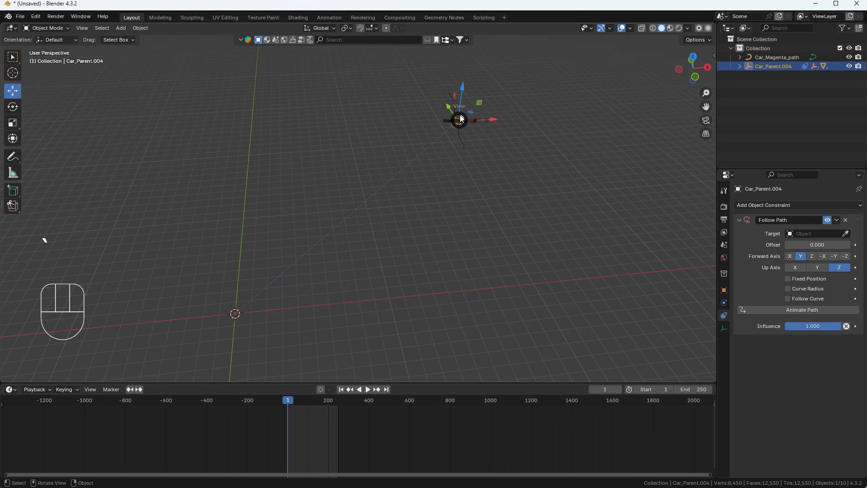
# Switch to top orthographic view, leaving the constraint's path target empty
pyautogui.press('KP_7')
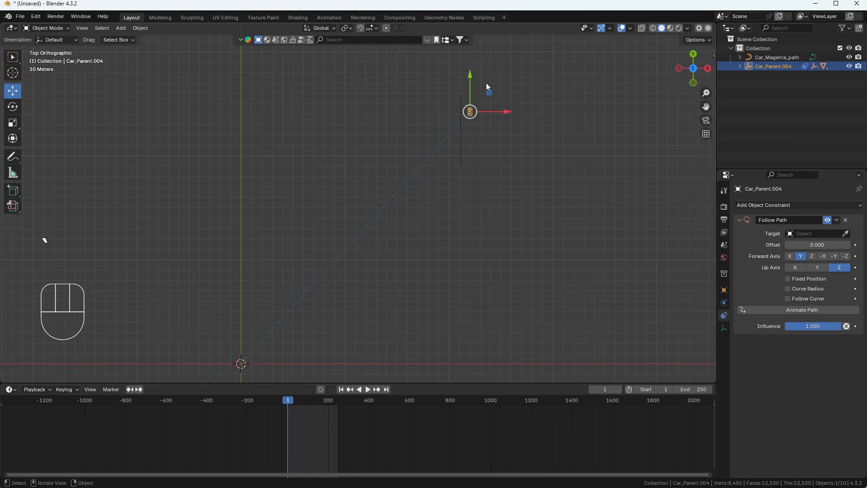
pyautogui.click(815, 233)
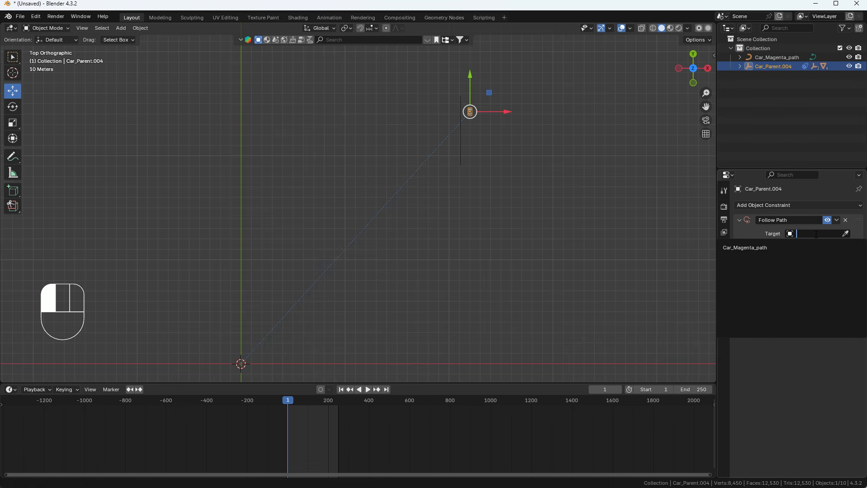
pyautogui.click(345, 301)
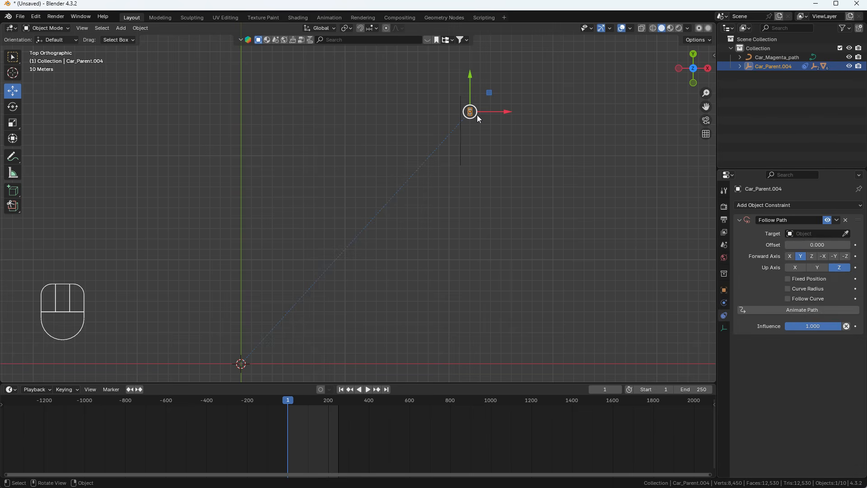
pyautogui.keyDown('shift'); pyautogui.moveTo(478, 117); pyautogui.dragTo(360, 216, button='middle'); pyautogui.keyUp('shift')
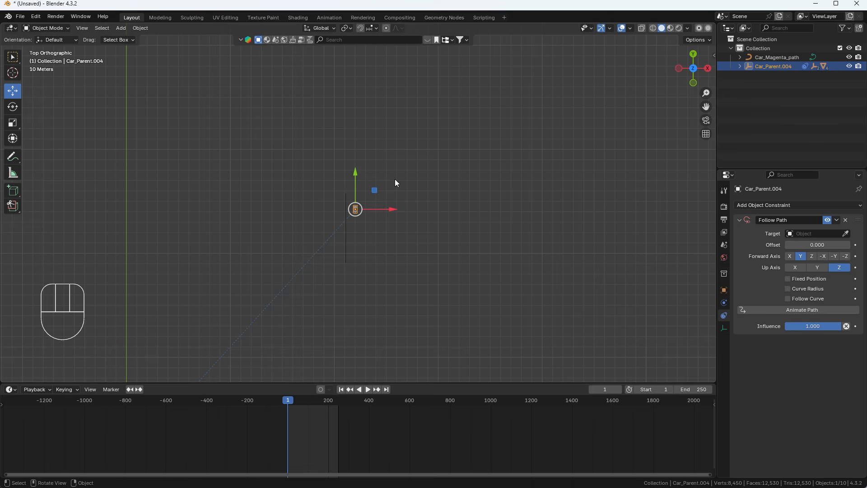
# Target Car_Magenta_path, try -X and Z forward axes, then settle on Y
pyautogui.click(820, 233)
pyautogui.click(783, 246)
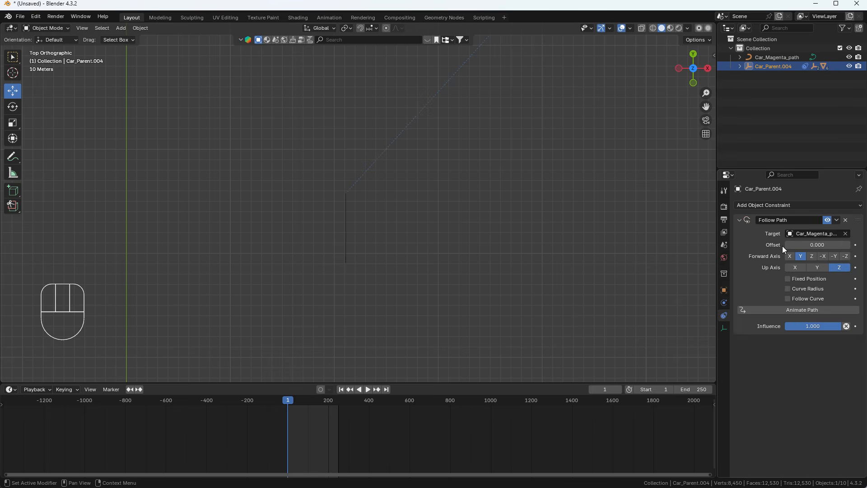
pyautogui.scroll(-6, 411, 244)
pyautogui.scroll(2, 457, 163)
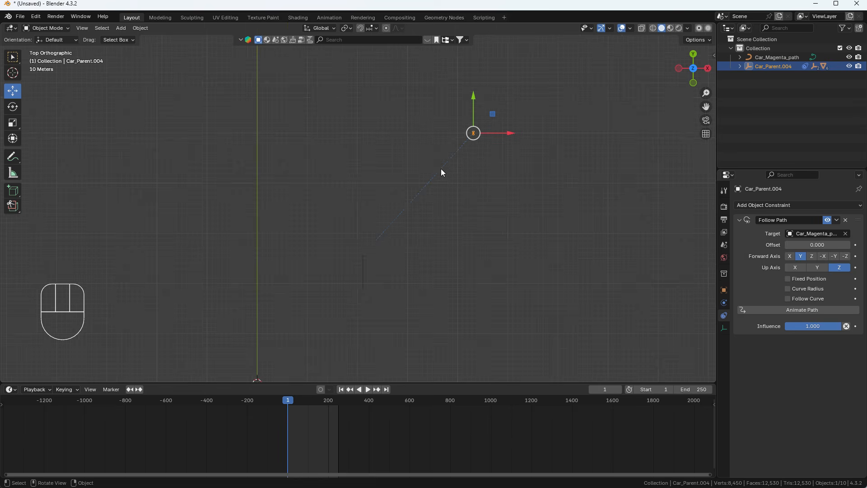
pyautogui.moveTo(442, 173); pyautogui.dragTo(492, 203, button='middle')
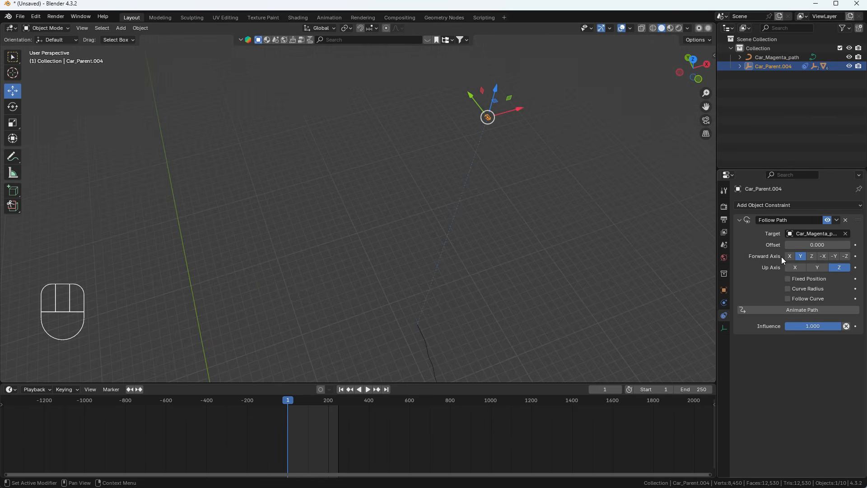
pyautogui.click(822, 256)
pyautogui.click(812, 256)
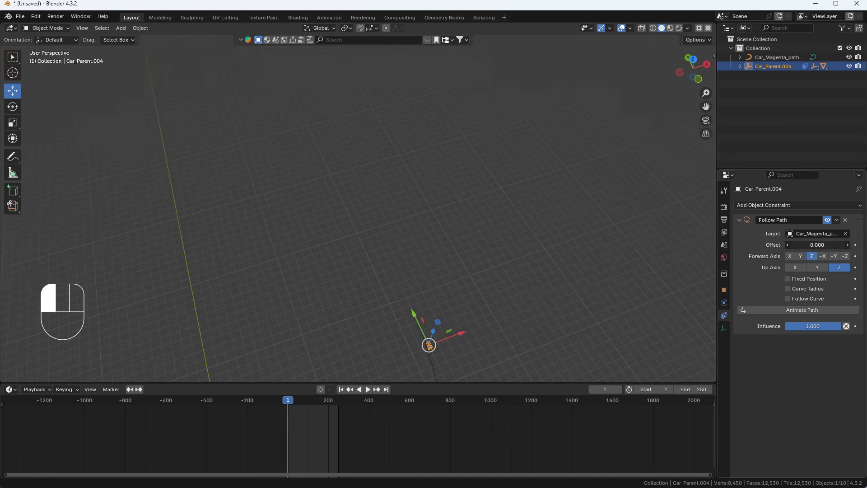
pyautogui.click(800, 256)
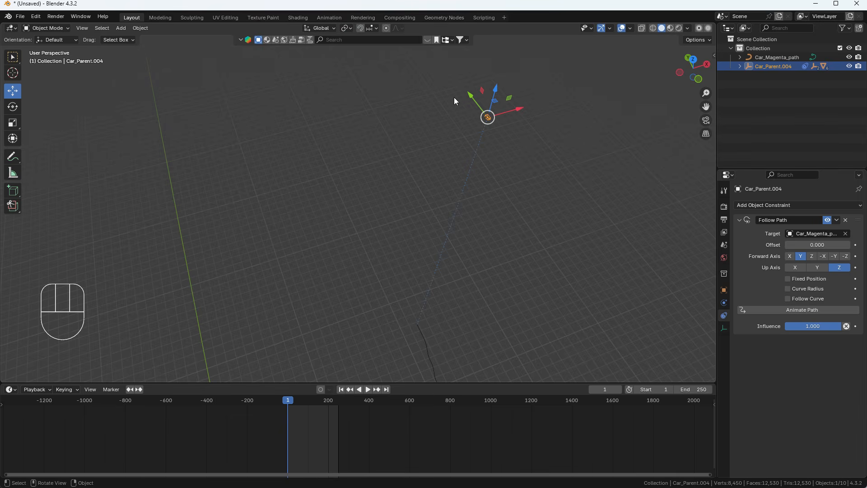
# In top view, measure from the world origin to the car, about 334 m
pyautogui.press('`')
pyautogui.click(461, 146)
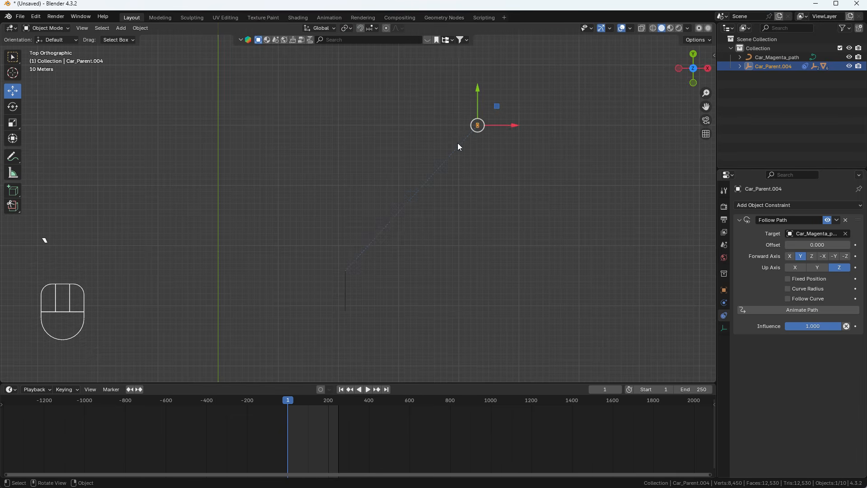
pyautogui.keyDown('shift'); pyautogui.moveTo(408, 181); pyautogui.dragTo(418, 159, button='middle'); pyautogui.keyUp('shift')
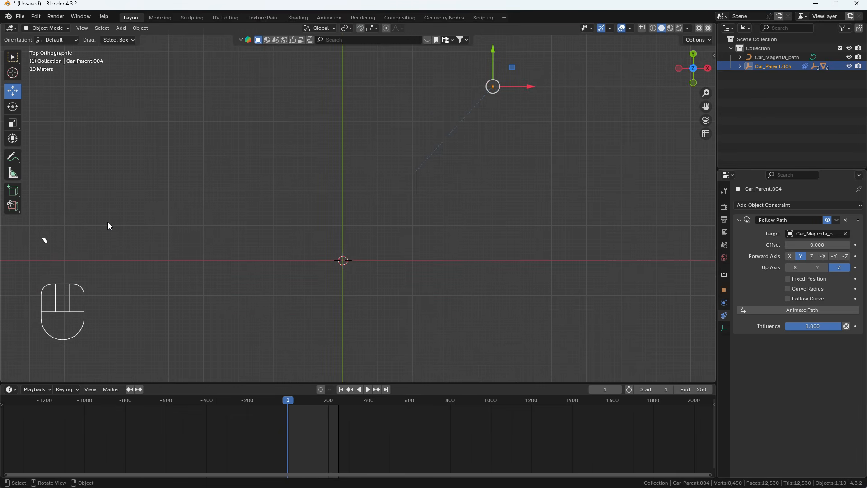
pyautogui.click(13, 173)
pyautogui.keyDown('shift'); pyautogui.moveTo(340, 232); pyautogui.dragTo(299, 317, button='middle'); pyautogui.keyUp('shift')
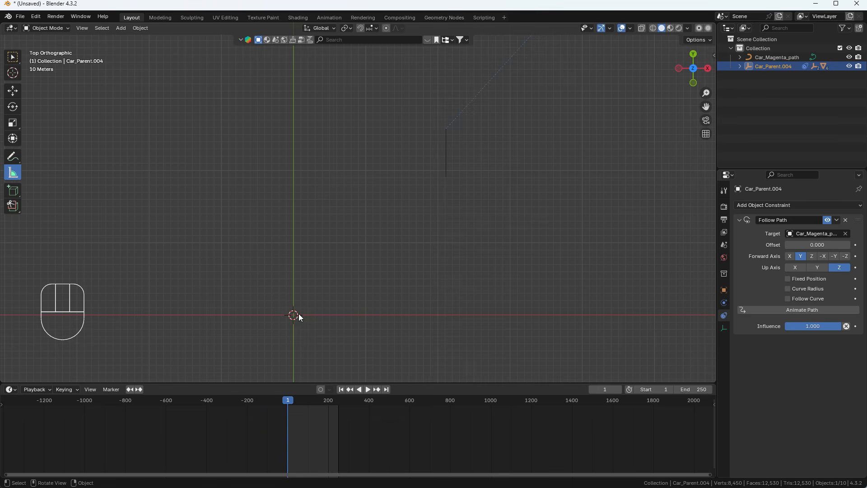
pyautogui.moveTo(293, 316); pyautogui.dragTo(446, 129)
# Measure from the car back toward the origin (about 340 m), then switch back to the Move tool
pyautogui.keyDown('shift'); pyautogui.moveTo(455, 153); pyautogui.dragTo(368, 288, button='middle'); pyautogui.keyUp('shift')
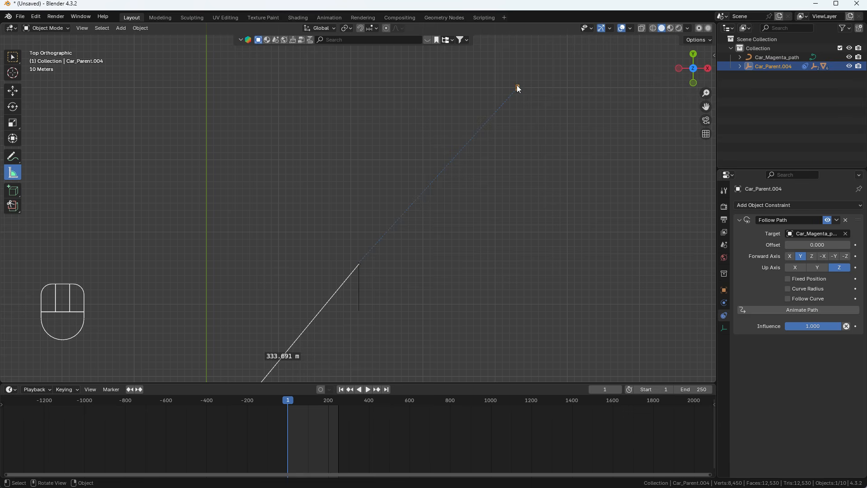
pyautogui.moveTo(518, 87); pyautogui.dragTo(356, 270)
pyautogui.scroll(-1, 487, 169)
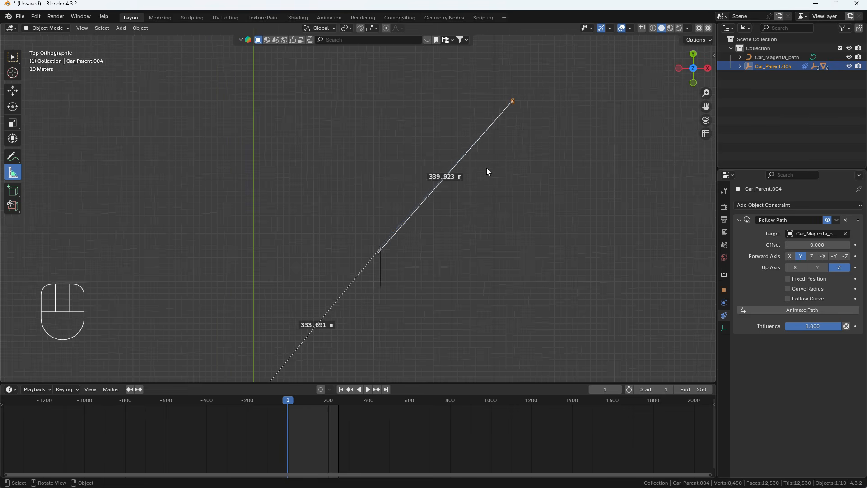
pyautogui.click(13, 90)
pyautogui.scroll(-2, 340, 274)
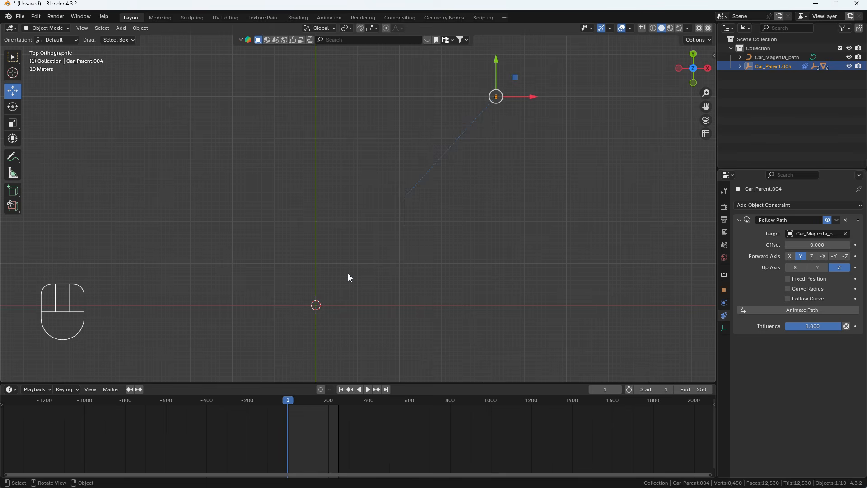
pyautogui.scroll(1, 349, 273)
pyautogui.keyDown('shift'); pyautogui.moveTo(354, 264); pyautogui.dragTo(482, 178, button='middle'); pyautogui.keyUp('shift')
# Show the sidebar and set the car's X, Y, Z location to 0, then undo it
pyautogui.press('n')
pyautogui.scroll(8, 416, 134)
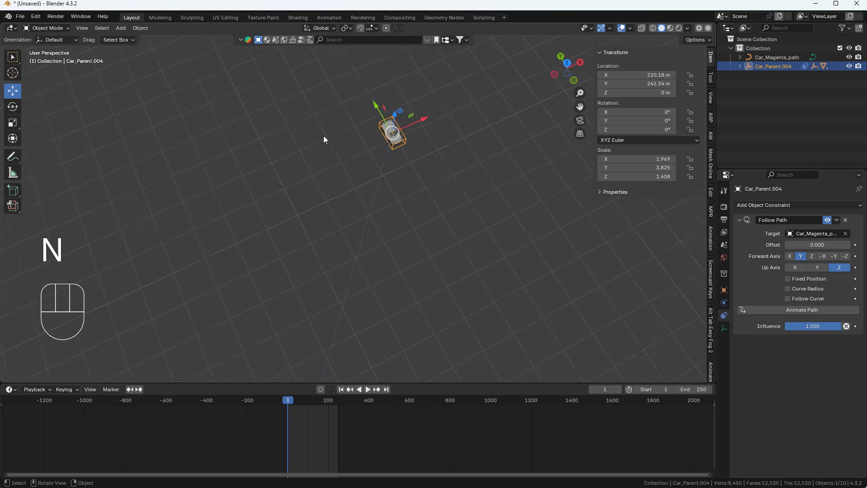
pyautogui.scroll(-6, 515, 151)
pyautogui.keyDown('shift'); pyautogui.moveTo(506, 176); pyautogui.dragTo(465, 125, button='middle'); pyautogui.keyUp('shift')
pyautogui.moveTo(465, 124); pyautogui.dragTo(448, 128, button='middle')
pyautogui.scroll(-2, 449, 126)
pyautogui.moveTo(657, 74); pyautogui.dragTo(632, 87)
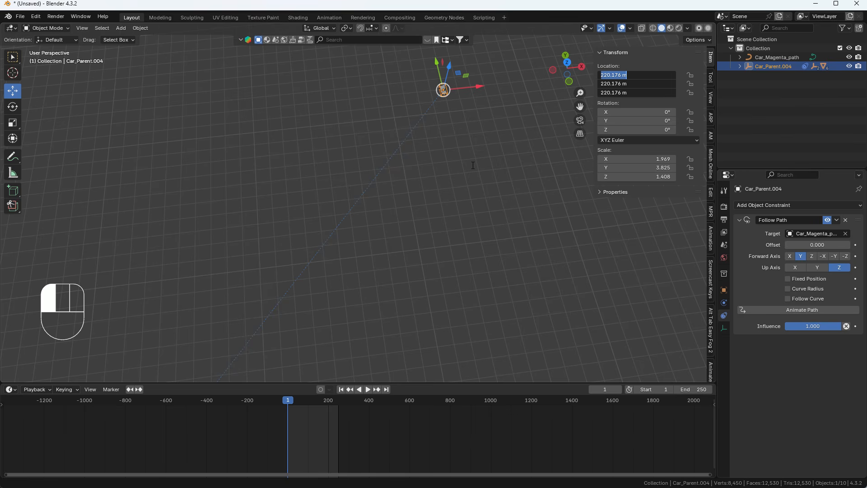
pyautogui.write('0')
pyautogui.press('Return')
pyautogui.moveTo(369, 246); pyautogui.dragTo(335, 190, button='middle')
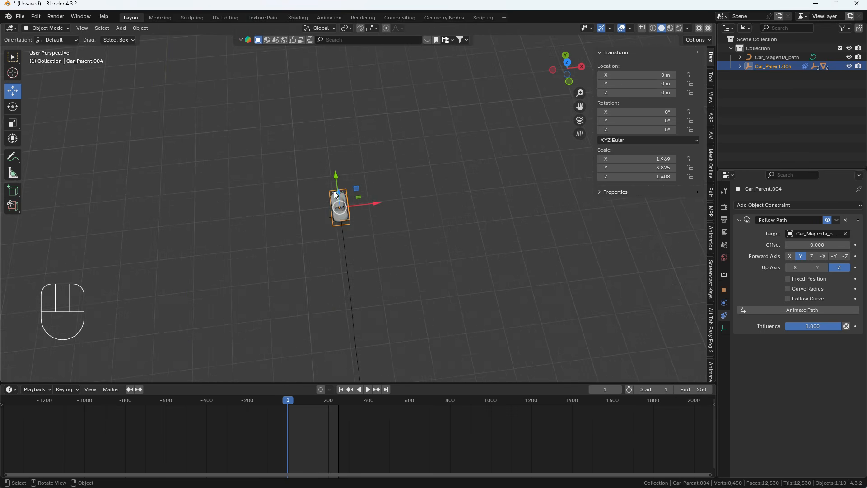
pyautogui.hotkey('ctrl', 'z')
# Set the car's location to 0 m on X, Y and Z again, placing it at the path start
pyautogui.scroll(-2, 448, 186)
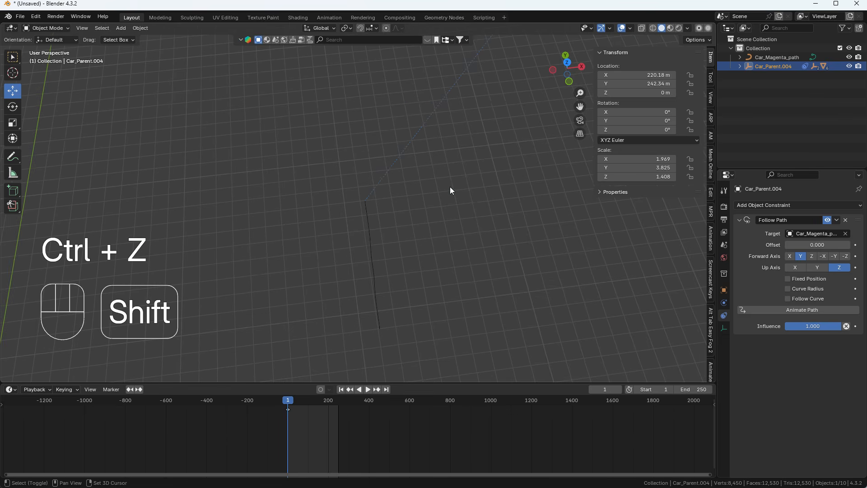
pyautogui.scroll(-5, 386, 235)
pyautogui.keyDown('shift'); pyautogui.moveTo(450, 186); pyautogui.dragTo(389, 227, button='middle'); pyautogui.keyUp('shift')
pyautogui.scroll(1, 389, 227)
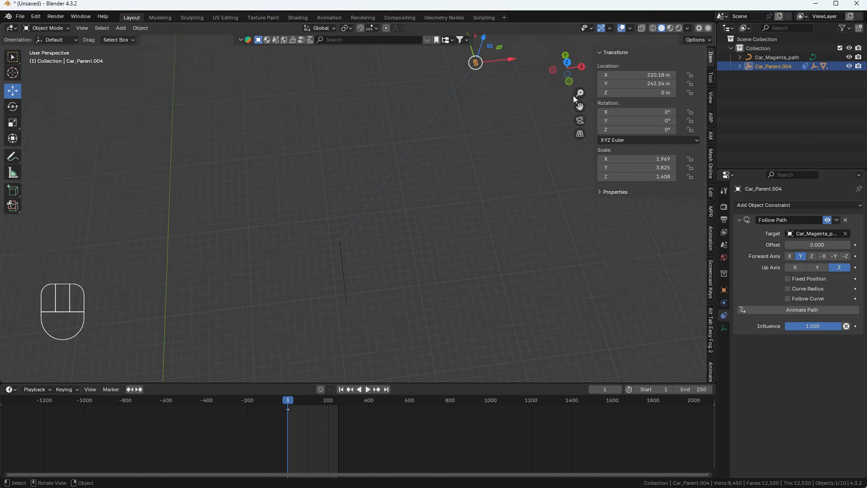
pyautogui.moveTo(648, 75); pyautogui.dragTo(648, 92)
pyautogui.write('0')
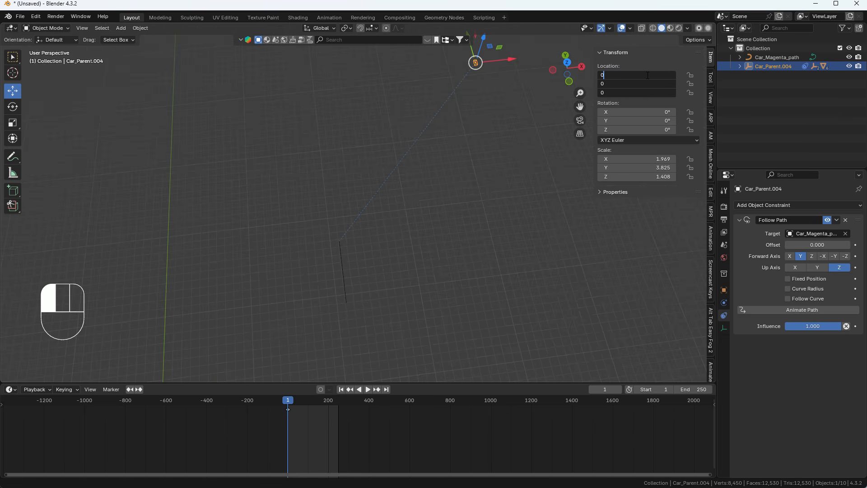
pyautogui.press('Return')
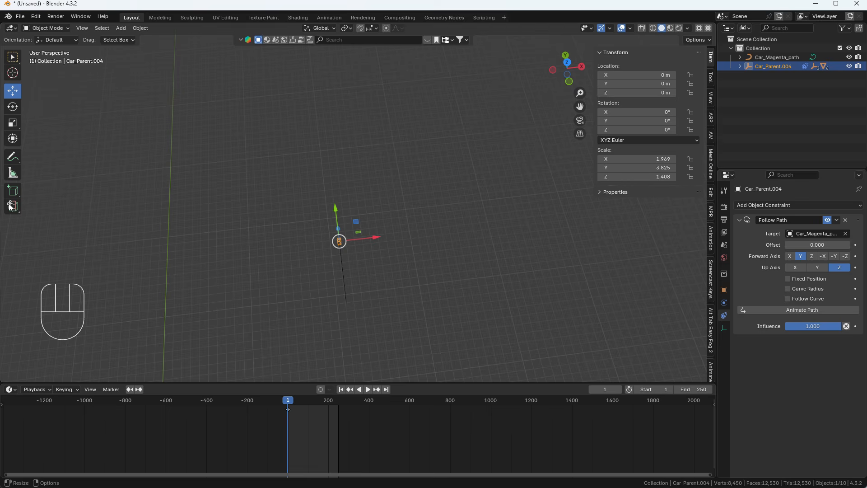
pyautogui.moveTo(294, 235); pyautogui.dragTo(384, 226, button='middle')
pyautogui.scroll(3, 347, 254)
pyautogui.scroll(5, 381, 231)
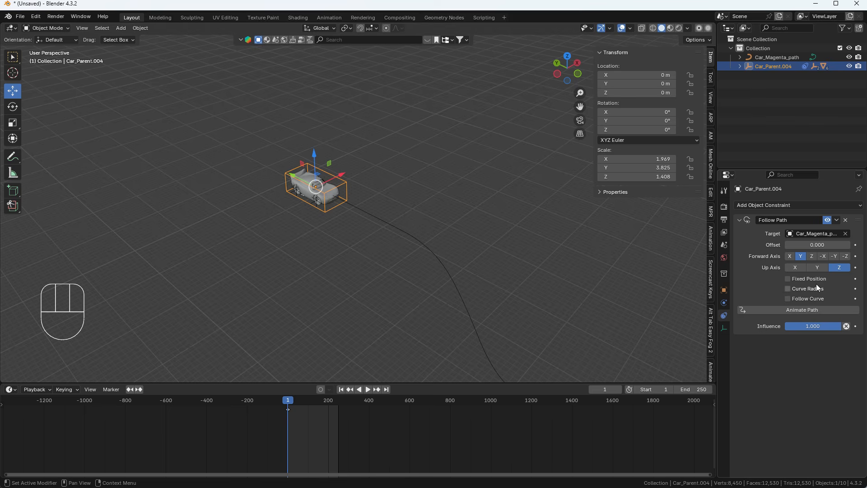
# Enable Fixed Position, Curve Radius and Follow Curve, and set Forward Axis to -Y
pyautogui.click(788, 279)
pyautogui.click(788, 289)
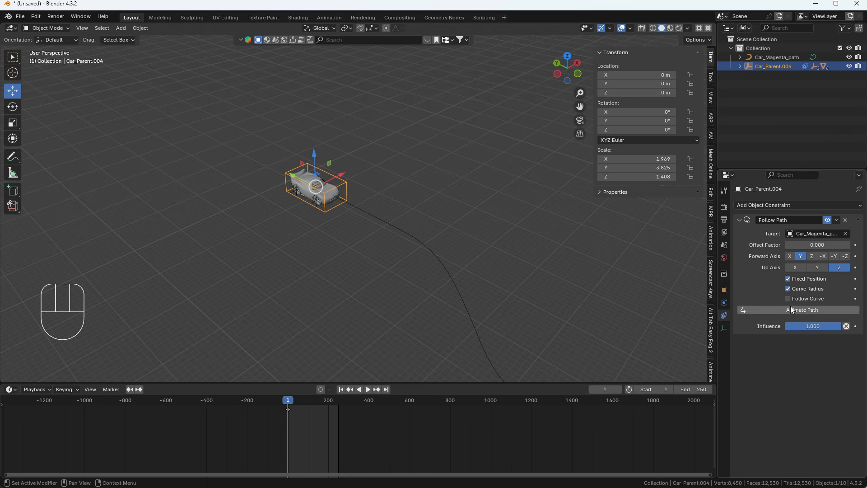
pyautogui.click(788, 299)
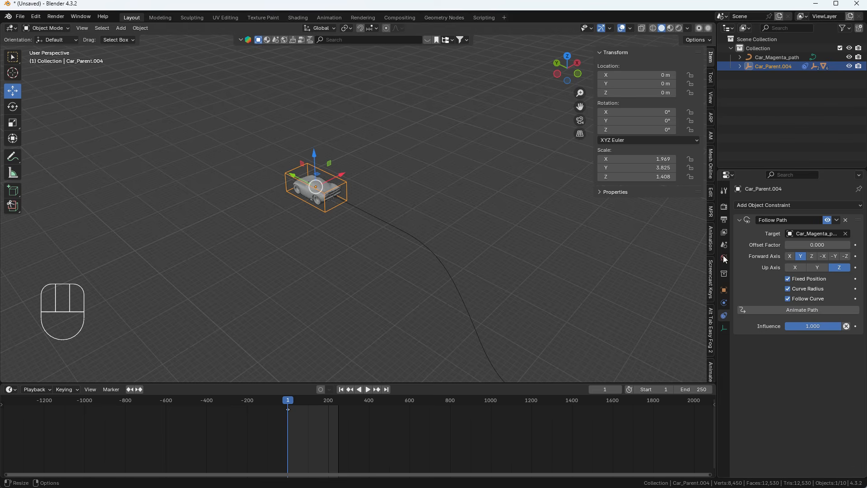
pyautogui.click(834, 256)
pyautogui.keyDown('shift'); pyautogui.moveTo(594, 261); pyautogui.dragTo(573, 238, button='middle'); pyautogui.keyUp('shift')
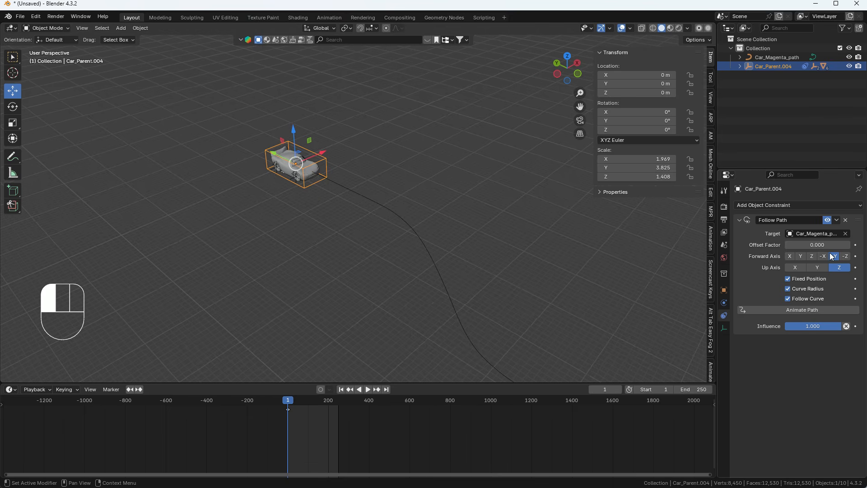
# Slide the Offset Factor to move the car along the path and back to 0.000
pyautogui.moveTo(811, 245); pyautogui.dragTo(844, 245)
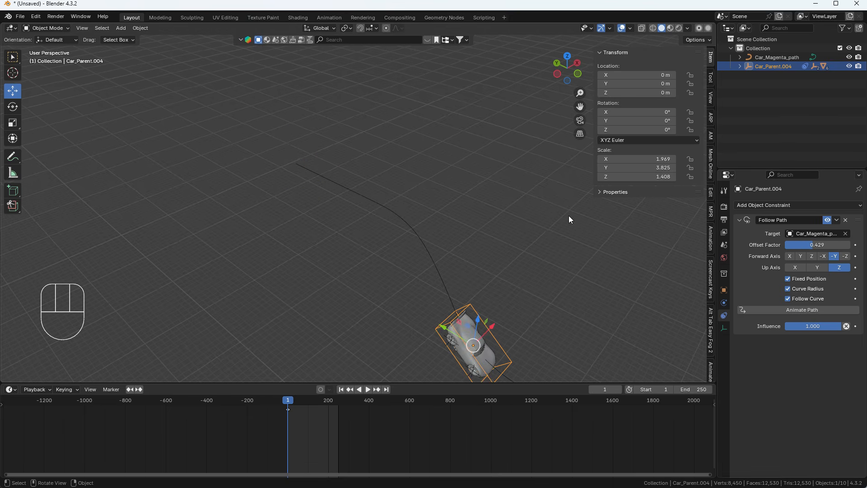
pyautogui.scroll(-6, 425, 197)
pyautogui.keyDown('shift'); pyautogui.moveTo(384, 195); pyautogui.dragTo(289, 110, button='middle'); pyautogui.keyUp('shift')
pyautogui.moveTo(794, 247); pyautogui.dragTo(764, 248)
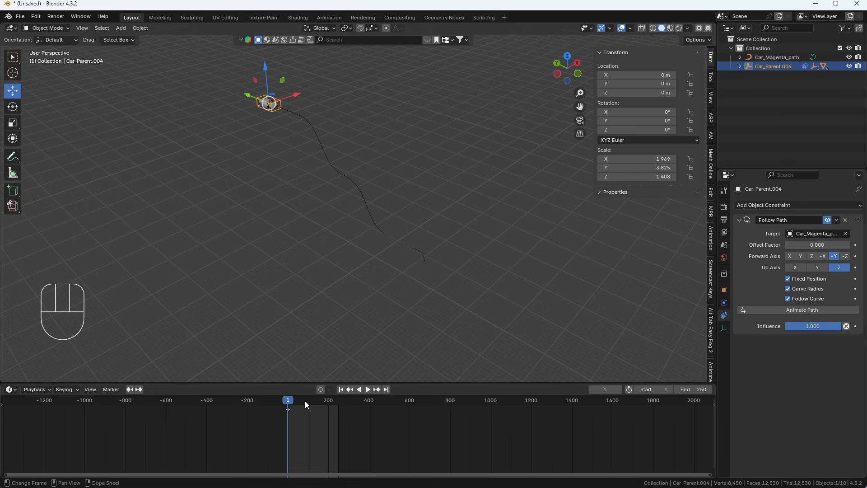
# Delete the frame-1 keyframe in the timeline and play the animation to test it
pyautogui.moveTo(304, 418); pyautogui.dragTo(259, 401)
pyautogui.press('Delete')
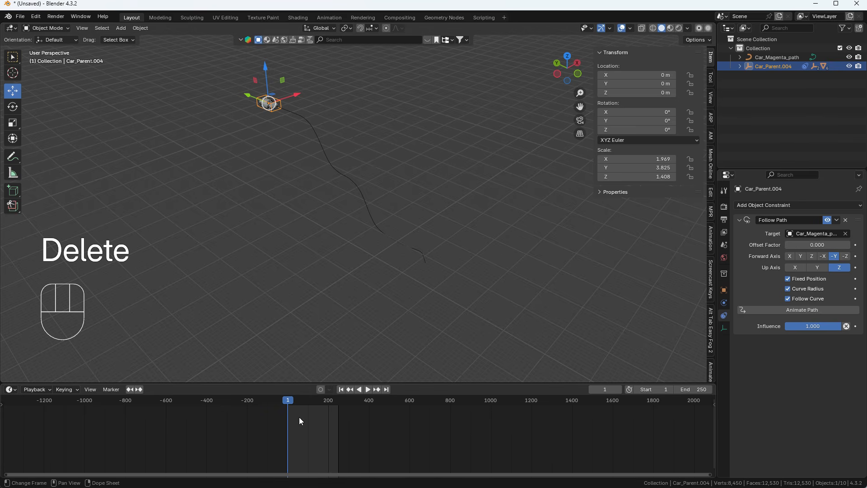
pyautogui.keyDown('shift'); pyautogui.moveTo(301, 118); pyautogui.dragTo(309, 131, button='middle'); pyautogui.keyUp('shift')
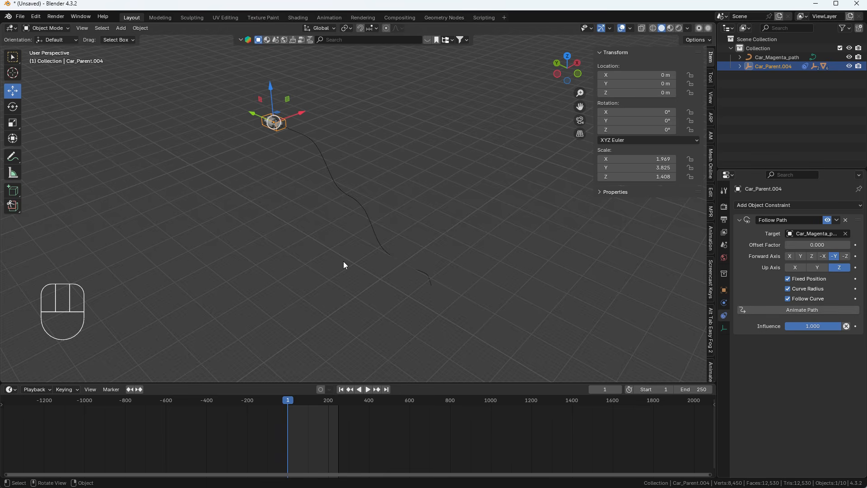
pyautogui.press('space')
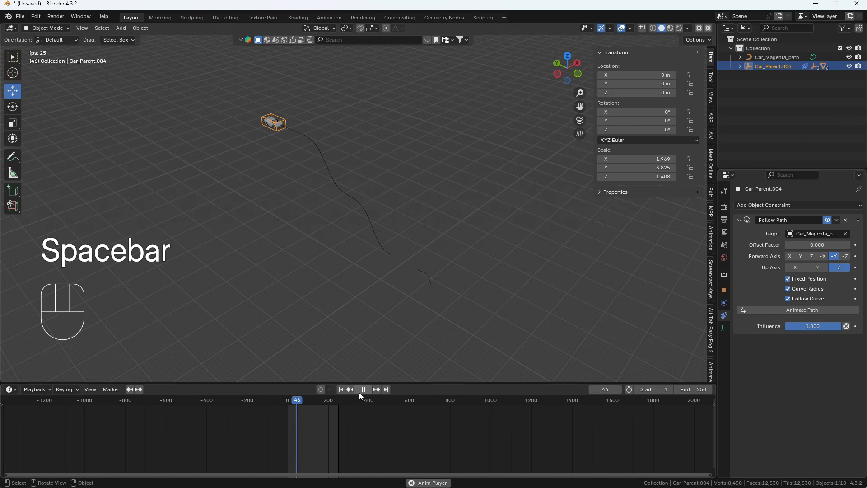
pyautogui.press('space')
pyautogui.click(341, 389)
# Test playback with Fixed Position off, then re-enable it at frame 1 with Offset Factor 0
pyautogui.click(788, 279)
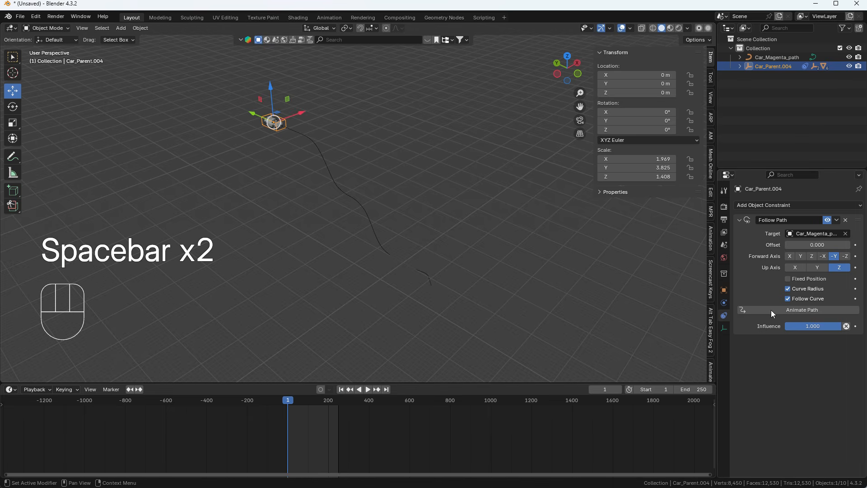
pyautogui.press('space')
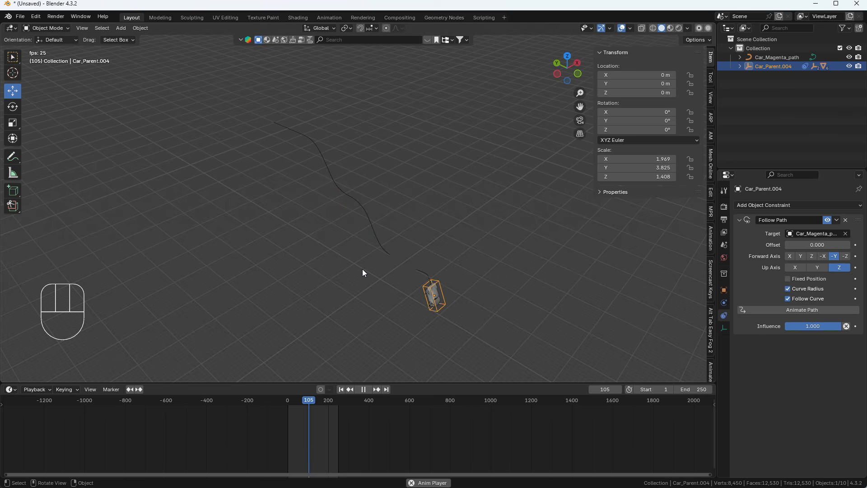
pyautogui.press('space')
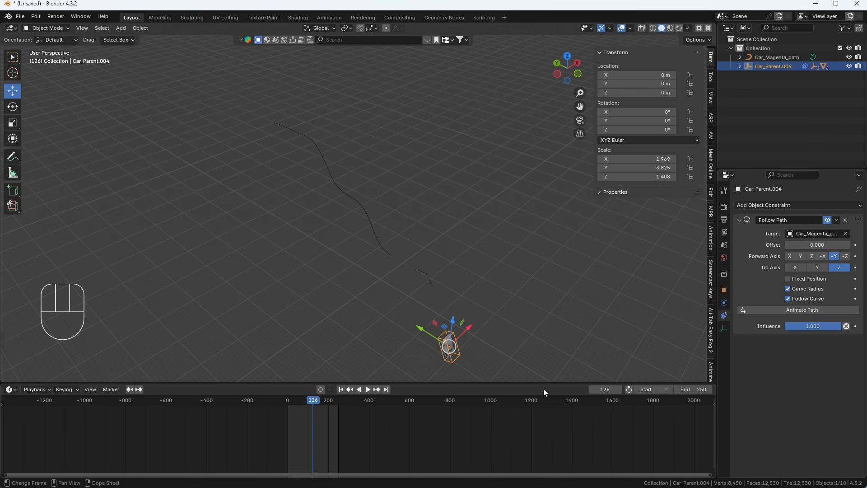
pyautogui.press('space')
pyautogui.keyDown('shift'); pyautogui.moveTo(384, 275); pyautogui.dragTo(351, 171, button='middle'); pyautogui.keyUp('shift')
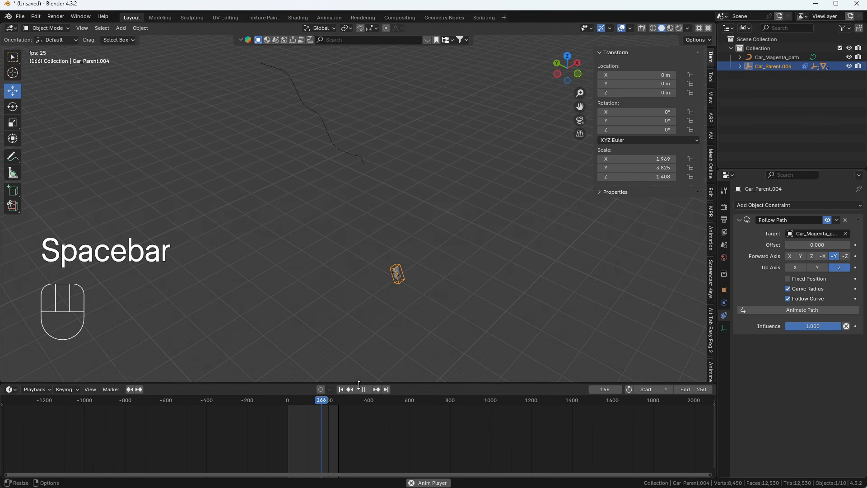
pyautogui.press('space')
pyautogui.click(341, 389)
pyautogui.keyDown('shift'); pyautogui.moveTo(284, 184); pyautogui.dragTo(313, 277, button='middle'); pyautogui.keyUp('shift')
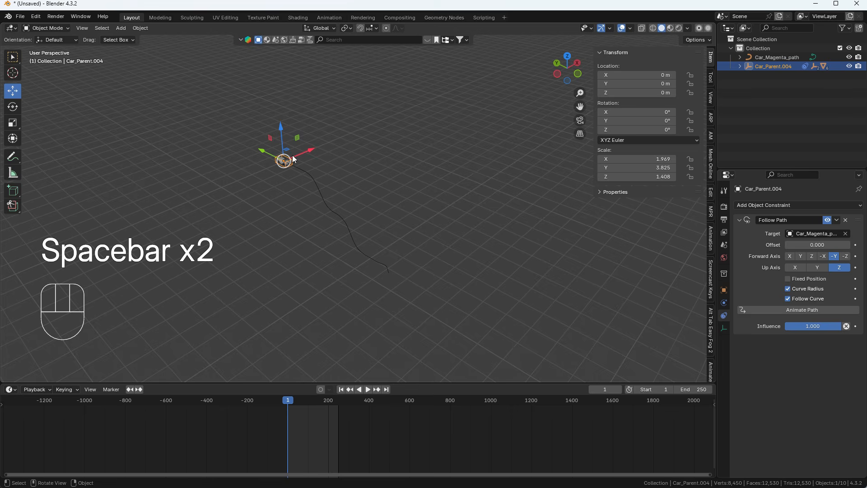
pyautogui.scroll(2, 292, 156)
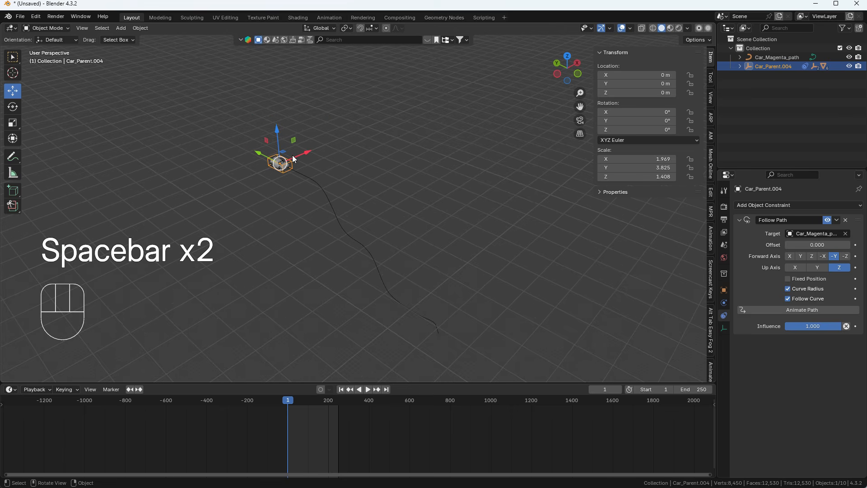
pyautogui.click(788, 278)
pyautogui.moveTo(791, 244)
pyautogui.mouseDown()
pyautogui.moveTo(851, 244)
pyautogui.moveTo(789, 245)
pyautogui.mouseUp()
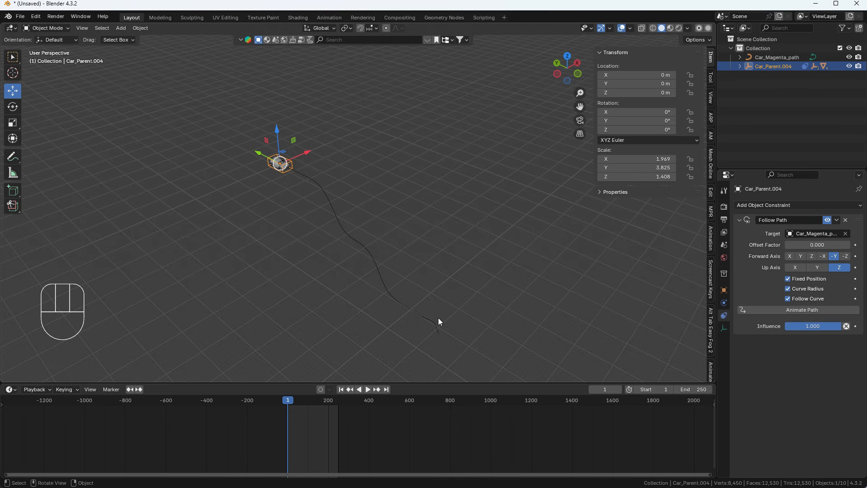
# Keyframe Offset Factor 0 at frame 1 and 0.170 at frame 90
pyautogui.keyDown('shift'); pyautogui.moveTo(283, 245); pyautogui.dragTo(294, 387, button='middle'); pyautogui.keyUp('shift')
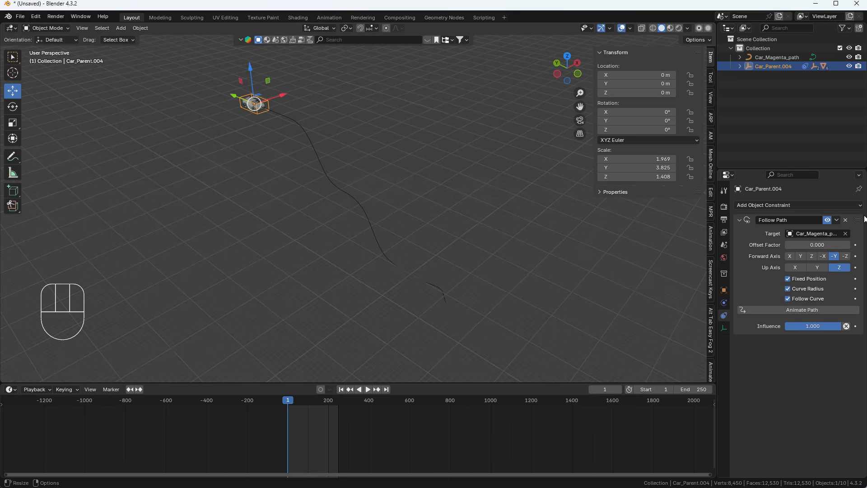
pyautogui.click(856, 244)
pyautogui.moveTo(296, 402); pyautogui.dragTo(298, 400)
pyautogui.moveTo(798, 249); pyautogui.dragTo(800, 250)
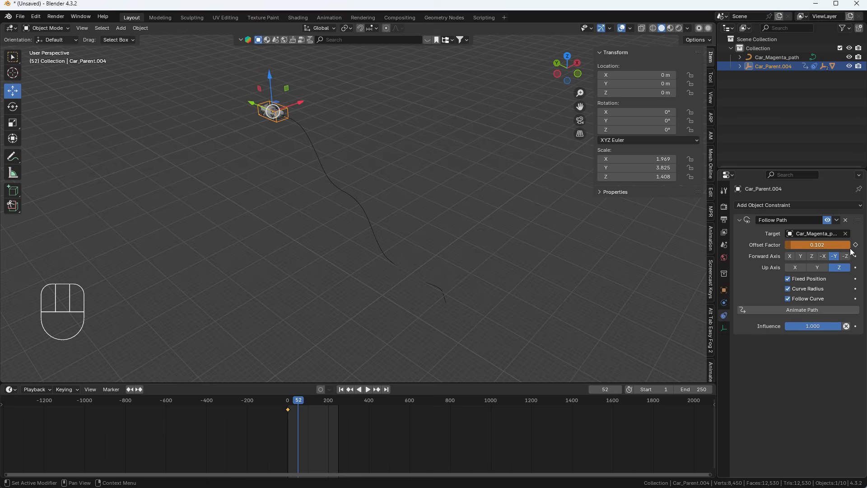
pyautogui.moveTo(289, 383); pyautogui.dragTo(306, 398)
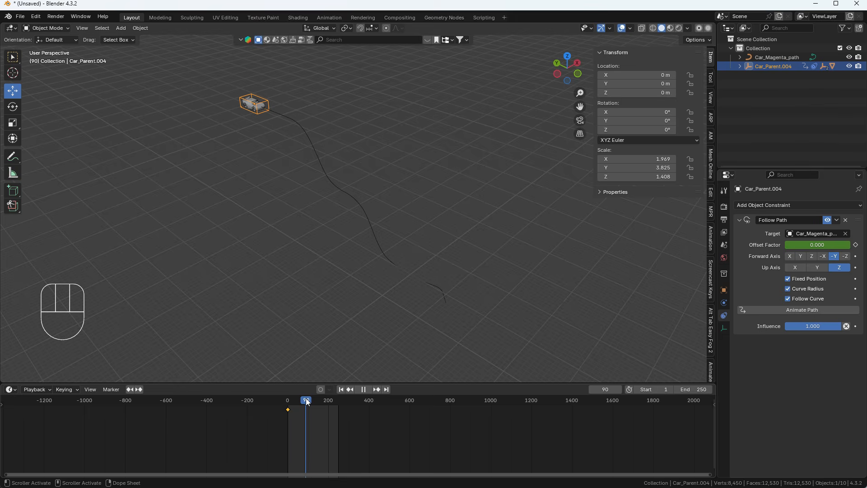
pyautogui.moveTo(809, 246); pyautogui.dragTo(833, 243)
pyautogui.click(856, 245)
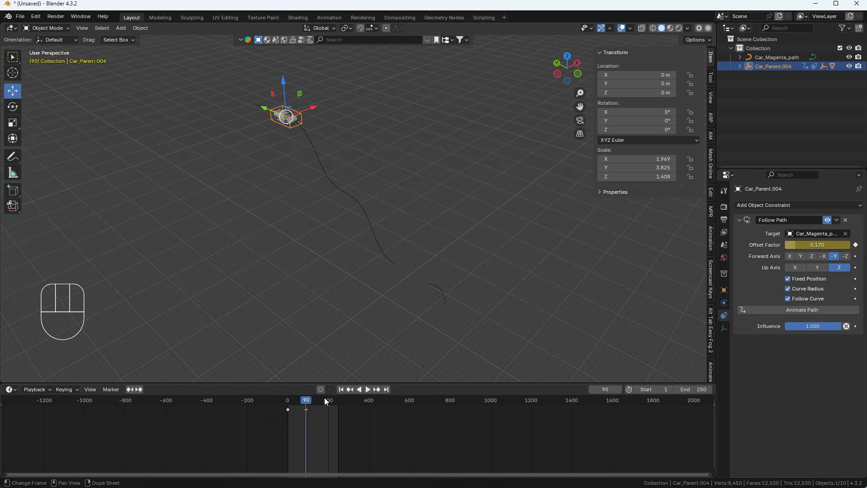
# Keyframe Offset Factor 1.000 at frame 170, then play from the timeline start
pyautogui.moveTo(308, 404); pyautogui.dragTo(322, 400)
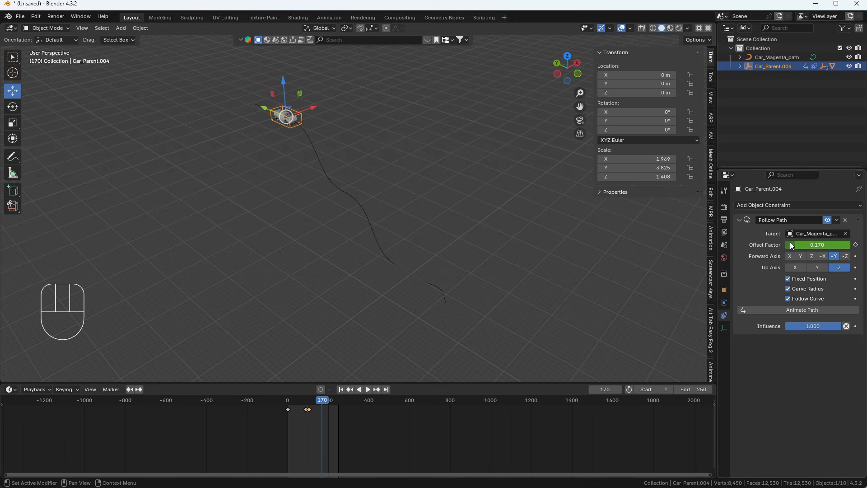
pyautogui.moveTo(790, 245); pyautogui.dragTo(811, 244)
pyautogui.click(855, 244)
pyautogui.moveTo(346, 401); pyautogui.dragTo(287, 400)
pyautogui.press('space')
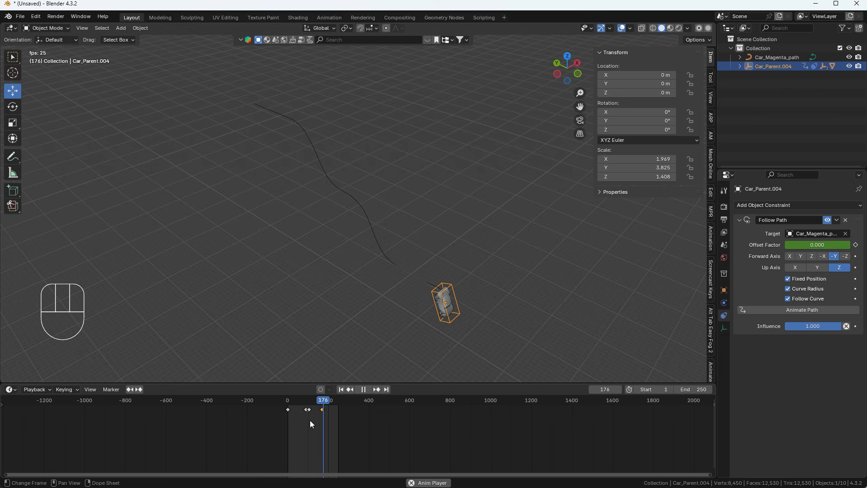
# Stop playback at frame 179 with the car at the path's end, and close the sidebar
pyautogui.press('space')
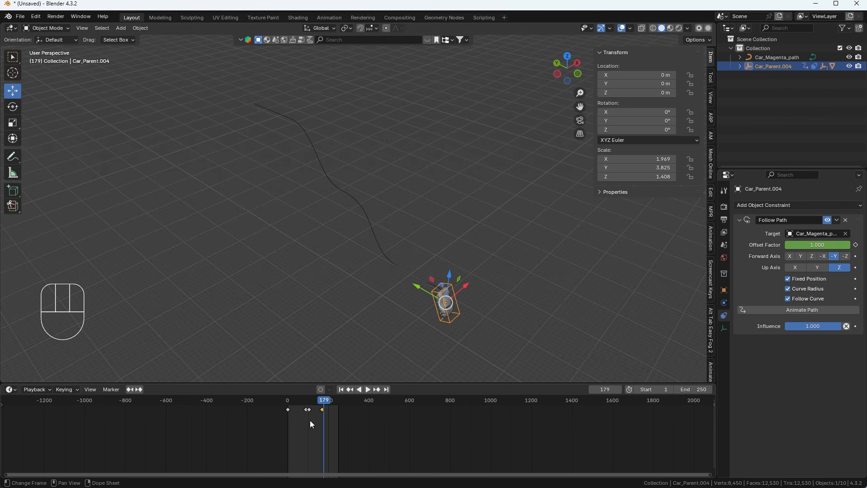
pyautogui.press('n')
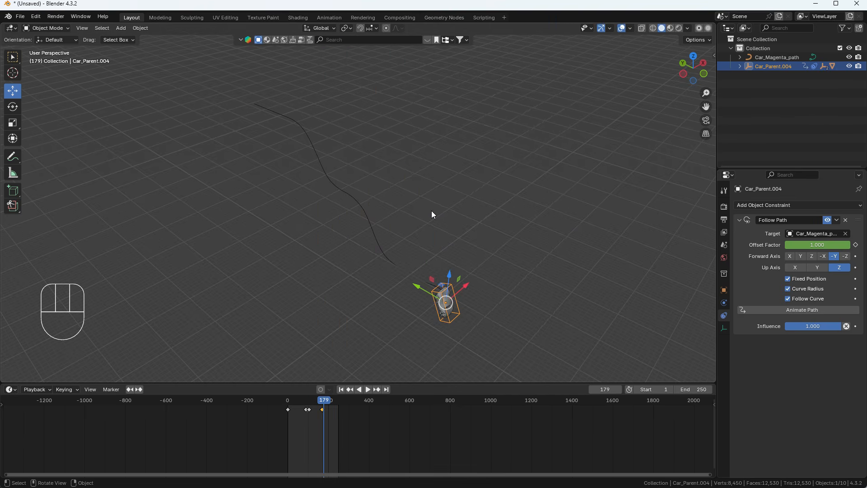
pyautogui.press('n')
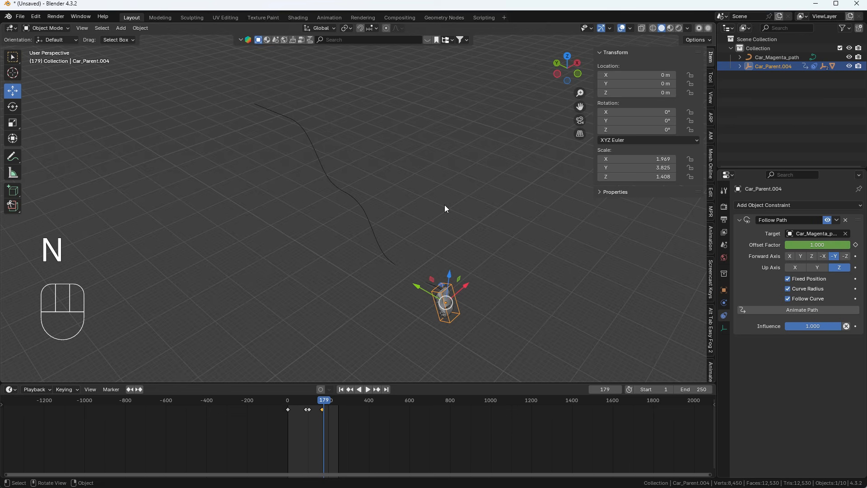
pyautogui.click(710, 135)
pyautogui.click(633, 78)
pyautogui.click(637, 100)
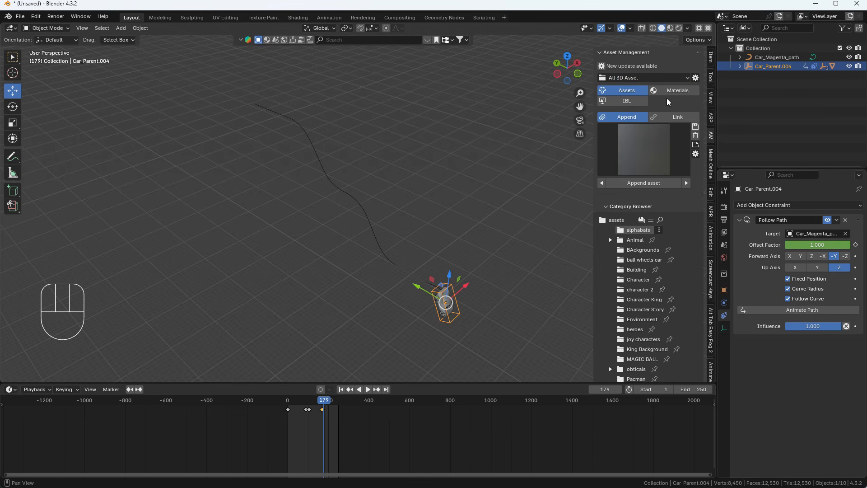
pyautogui.click(635, 240)
pyautogui.click(655, 153)
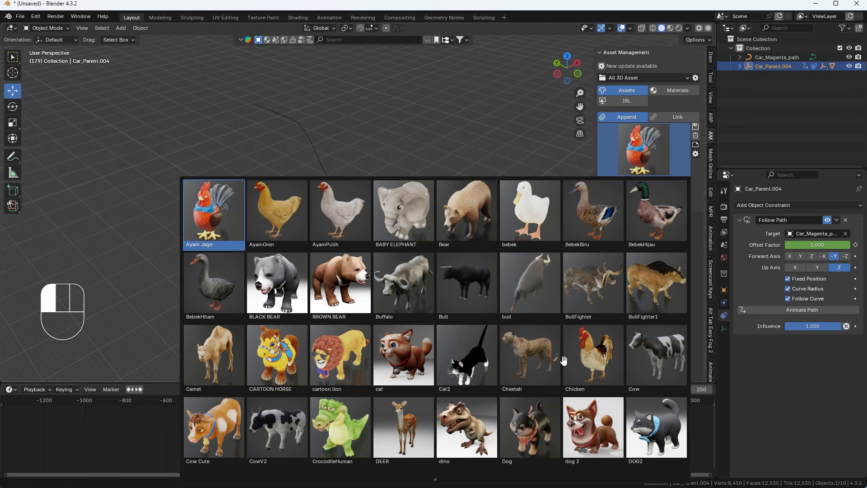
pyautogui.click(495, 112)
pyautogui.scroll(-8, 679, 288)
pyautogui.scroll(8, 671, 337)
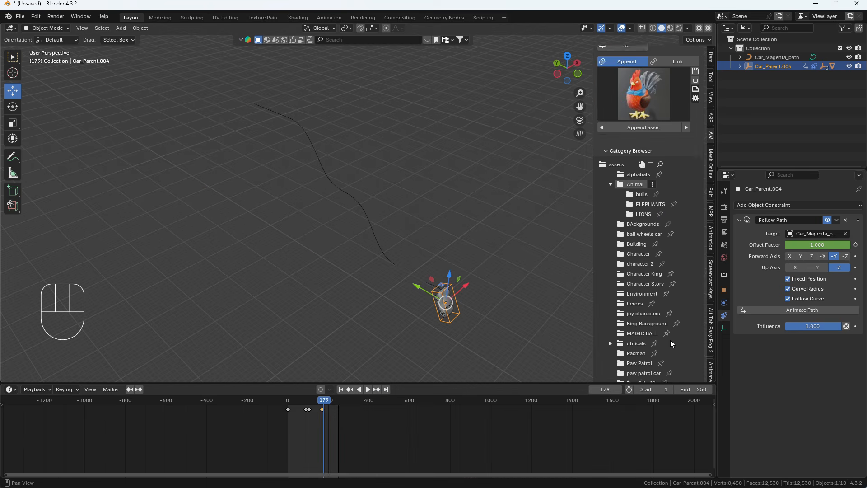
pyautogui.press('n')
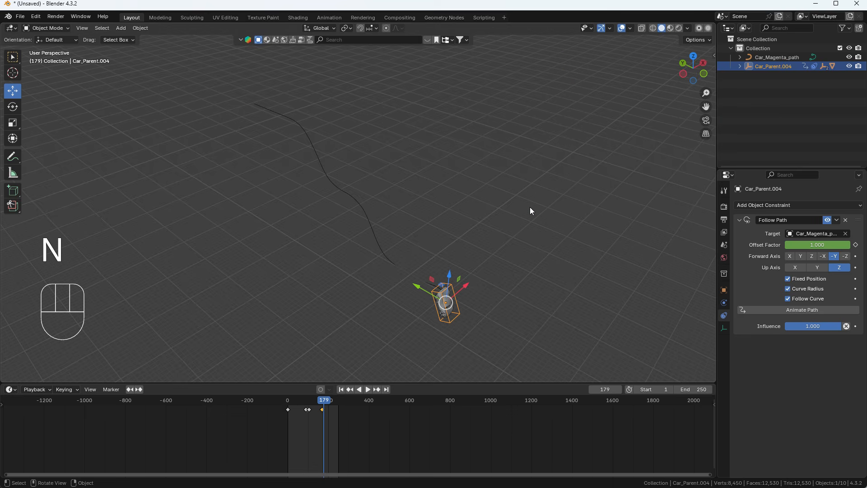